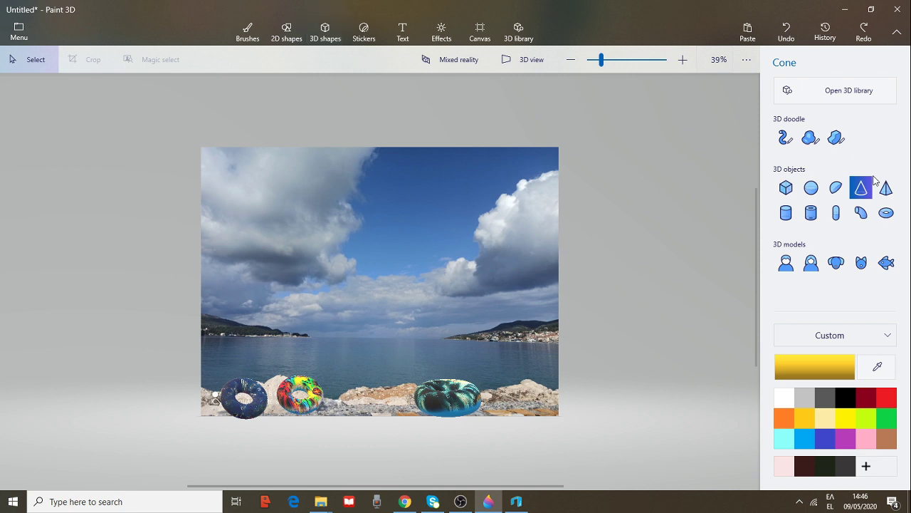
Draw a wide, flat 3D cone canopy on the photo and move it to the upper left.
left_click(326, 33)
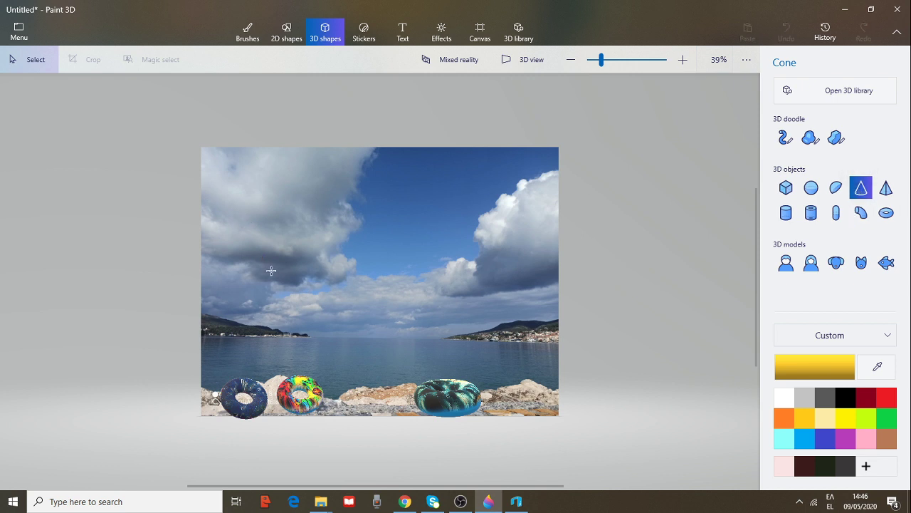
left_click_drag(252, 218, 472, 254)
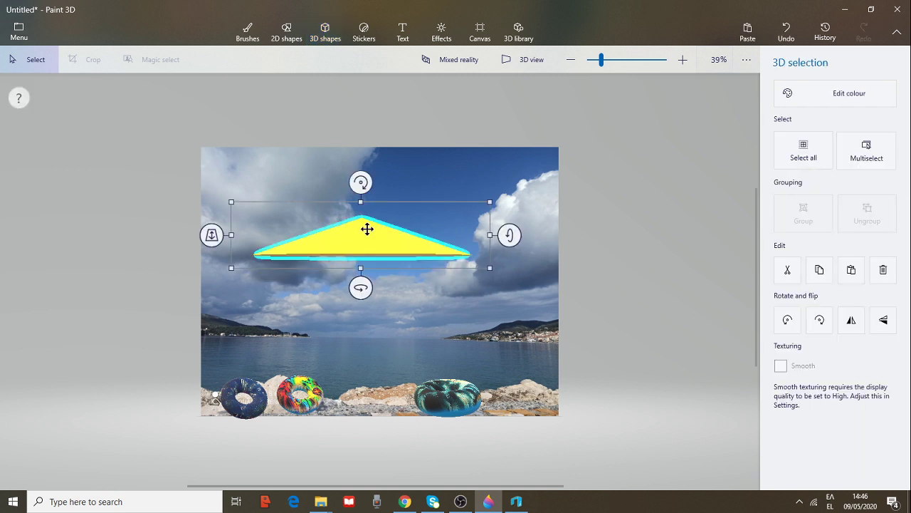
left_click_drag(369, 230, 315, 232)
Draw a thin capsule pole from under the cone down to the rocks.
left_click(436, 236)
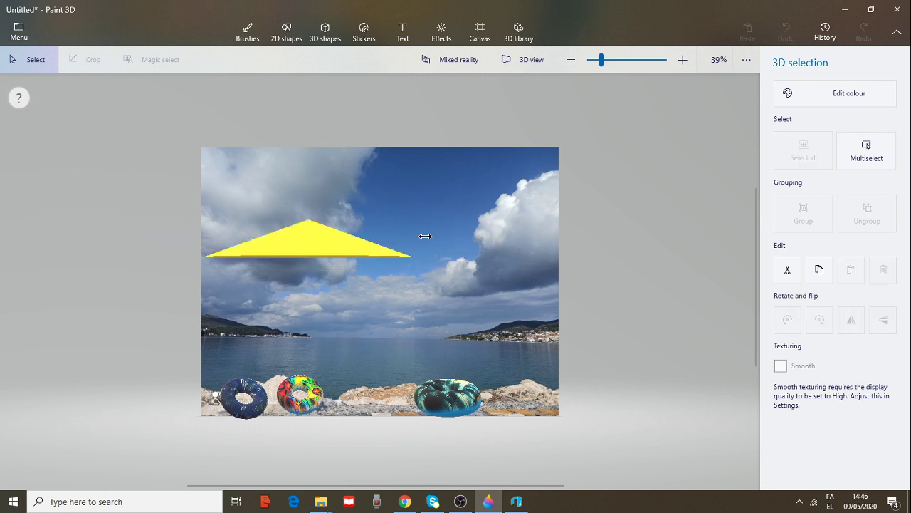
left_click(407, 249)
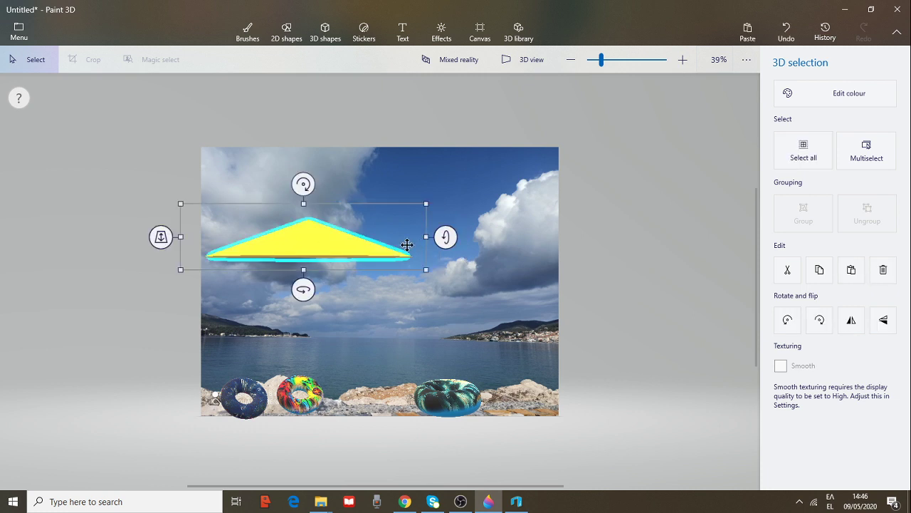
left_click(322, 34)
left_click(839, 214)
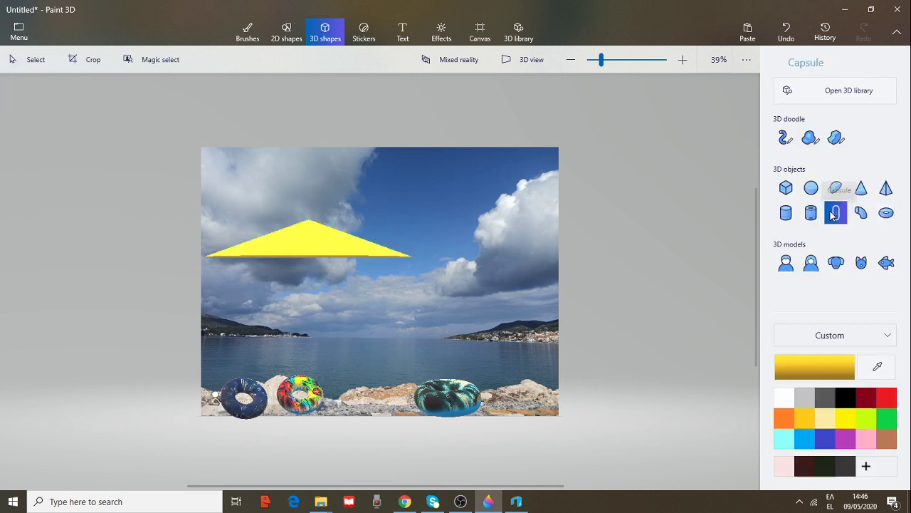
left_click_drag(307, 256, 304, 406)
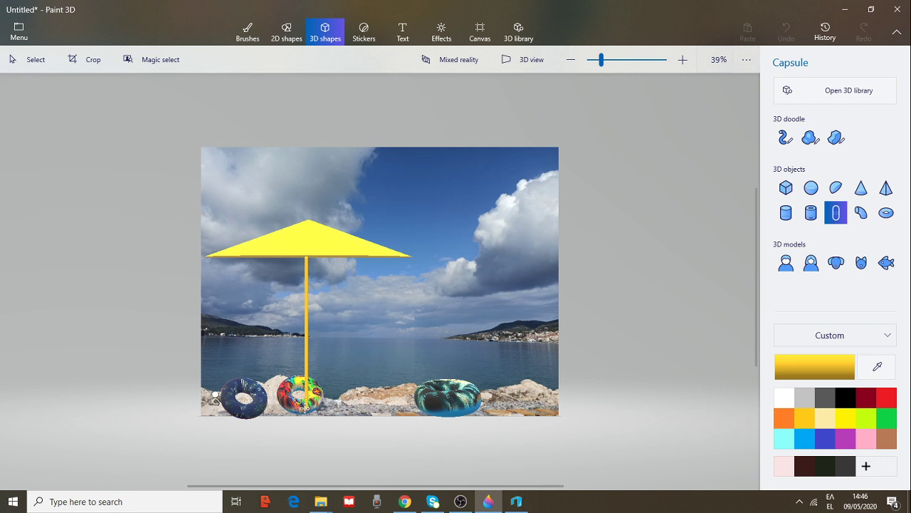
left_click(311, 361)
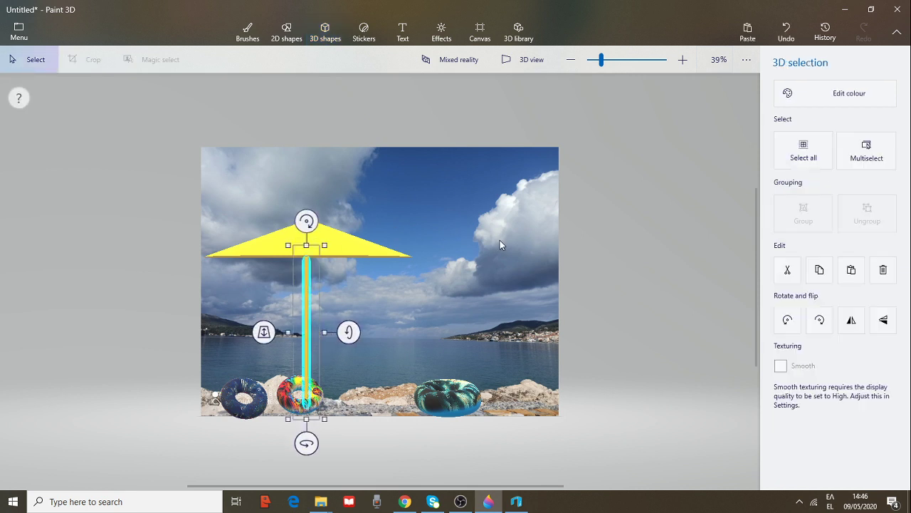
Select the pole and cone together and group them with Ctrl+G.
left_click(480, 206)
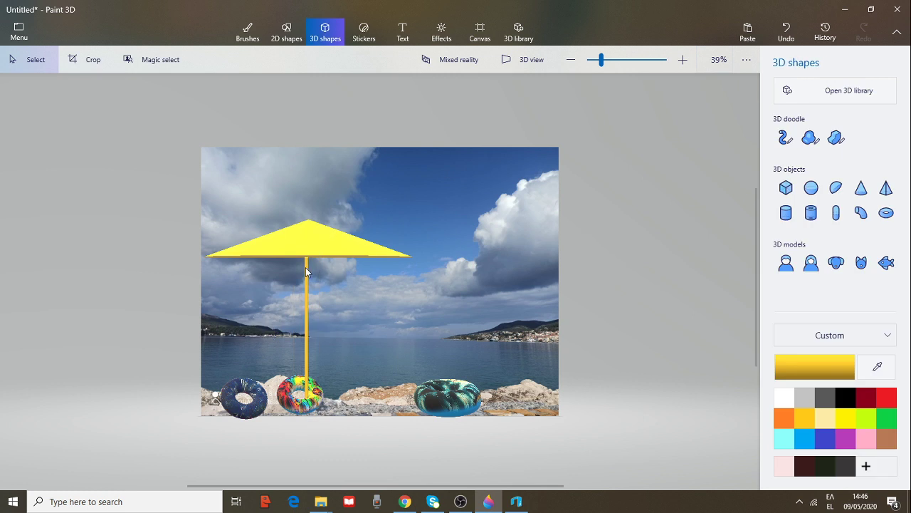
left_click(310, 238)
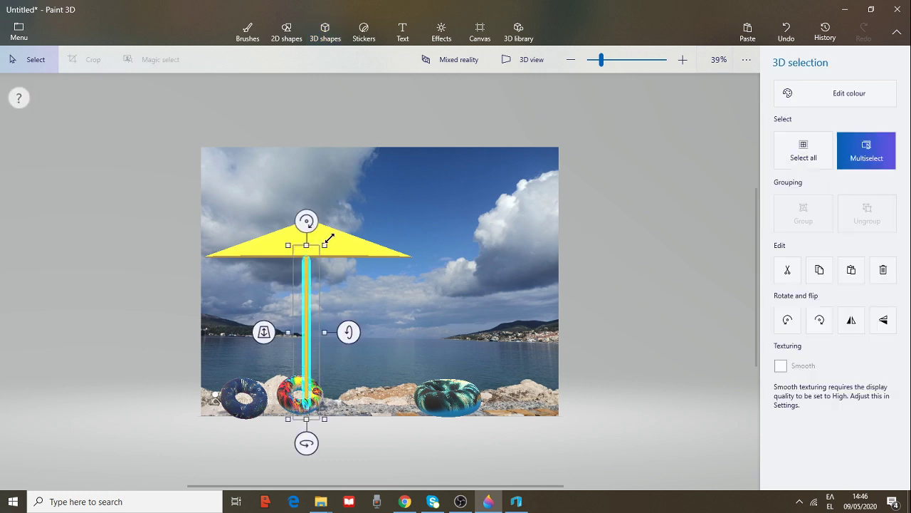
left_click(363, 252)
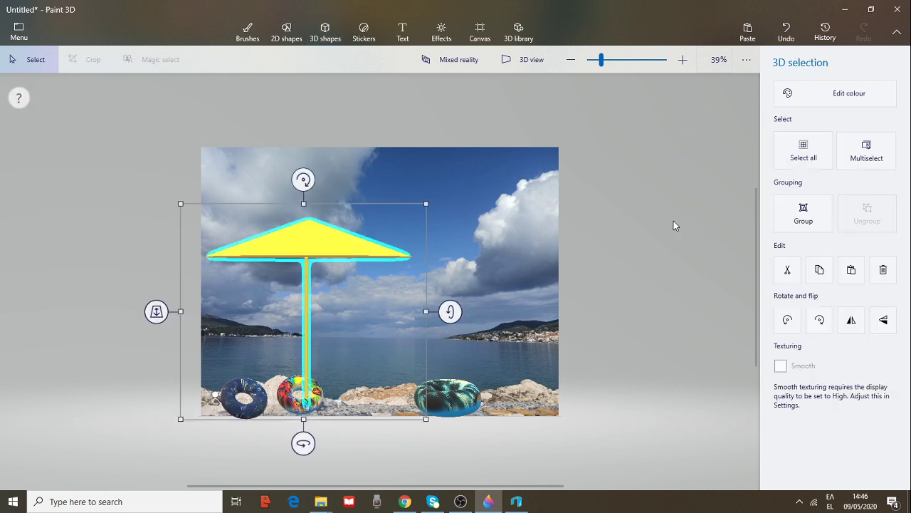
key("ctrl+g")
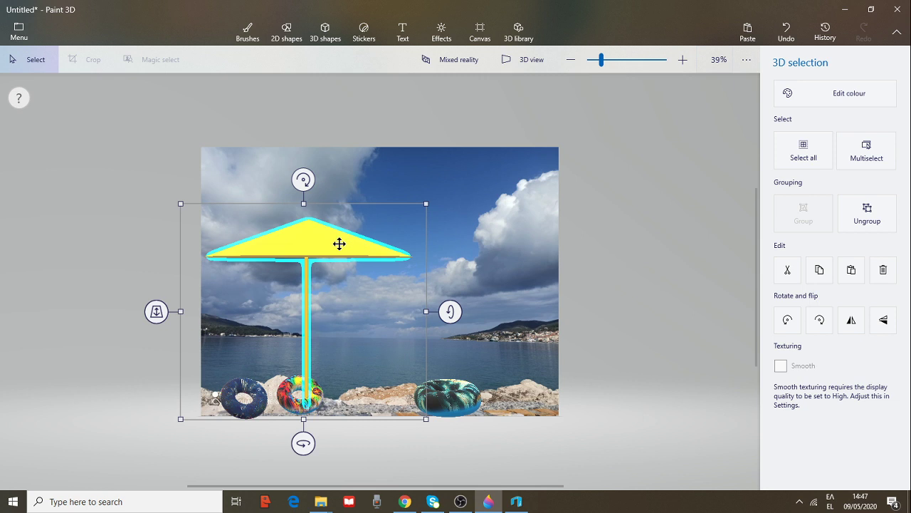
Copy and paste the grouped umbrella, then move the copy beside the original.
right_click(338, 246)
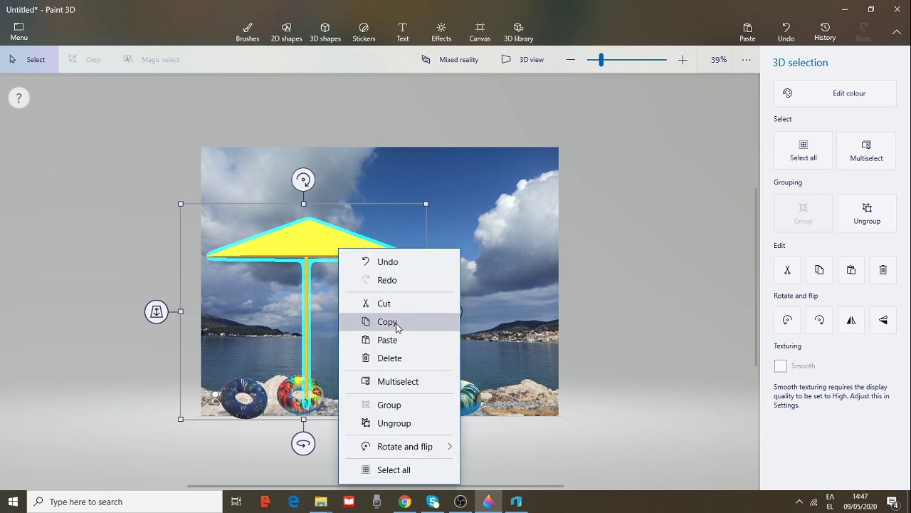
right_click(318, 233)
right_click(318, 237)
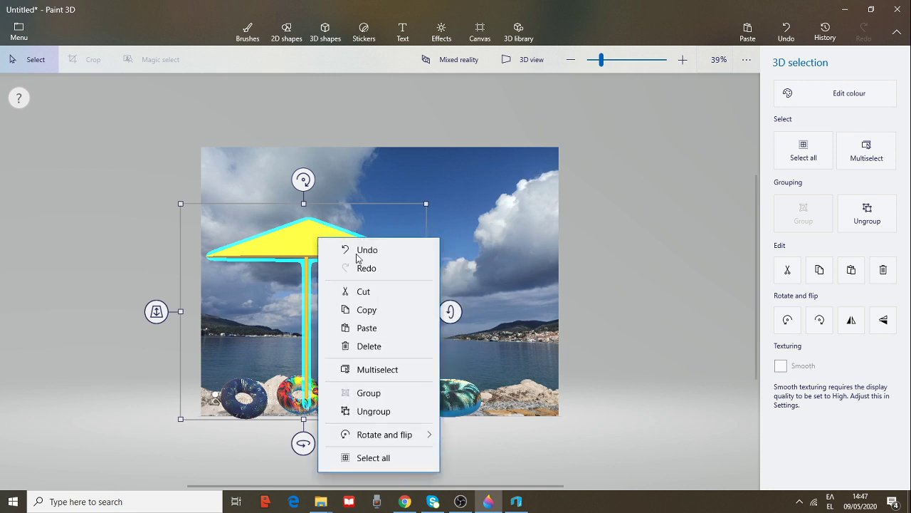
left_click(381, 335)
left_click(339, 302)
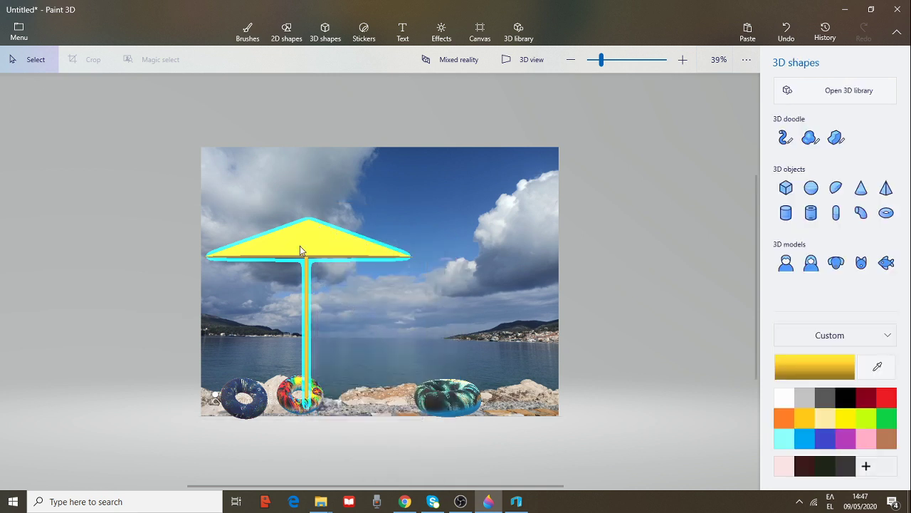
left_click(307, 245)
left_click_drag(308, 244, 455, 250)
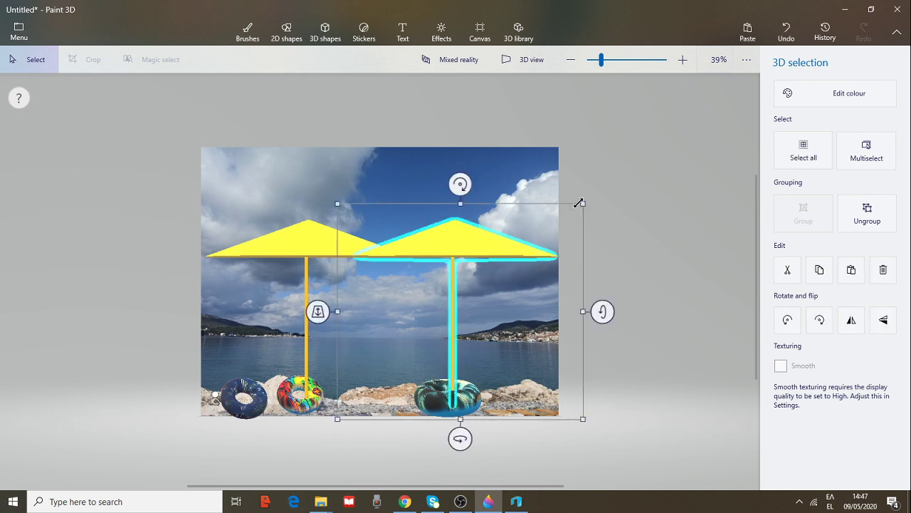
Shrink the umbrella copy and place it on the right of the beach.
left_click_drag(578, 211, 562, 244)
left_click_drag(436, 300, 512, 300)
left_click_drag(609, 236, 567, 275)
left_click_drag(478, 311, 497, 319)
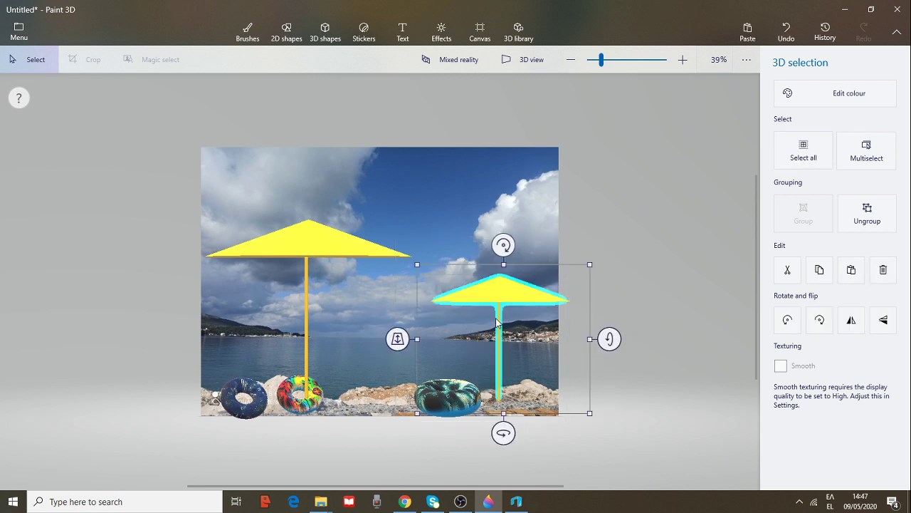
left_click(587, 341)
left_click_drag(587, 341, 579, 342)
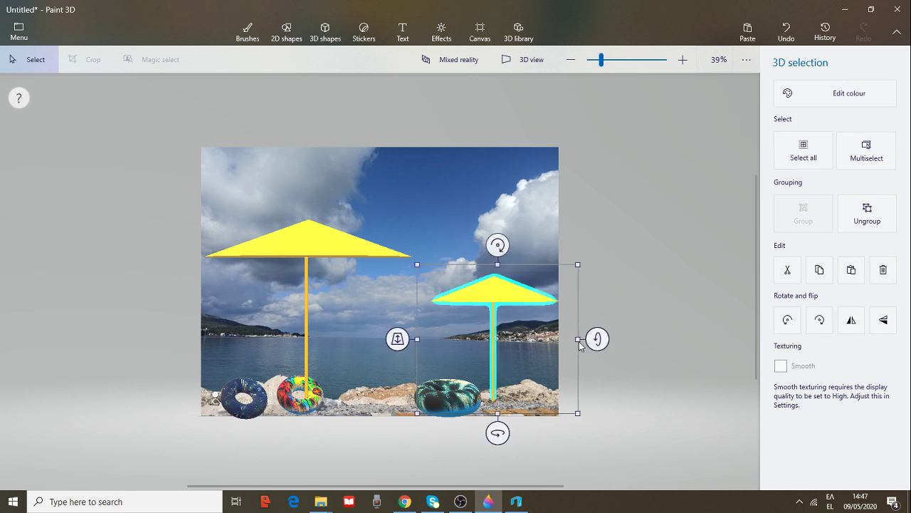
Paste another umbrella copy and move it to the middle of the picture.
right_click(490, 296)
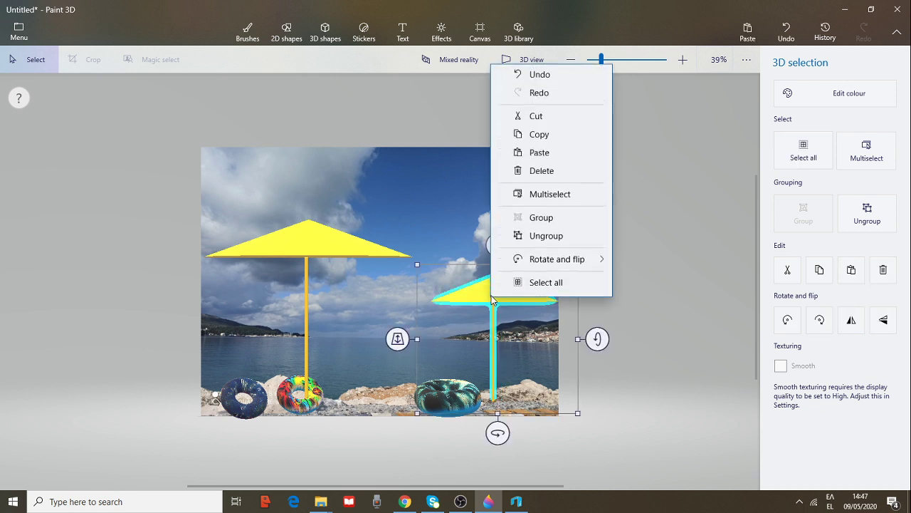
right_click(511, 287)
right_click(500, 295)
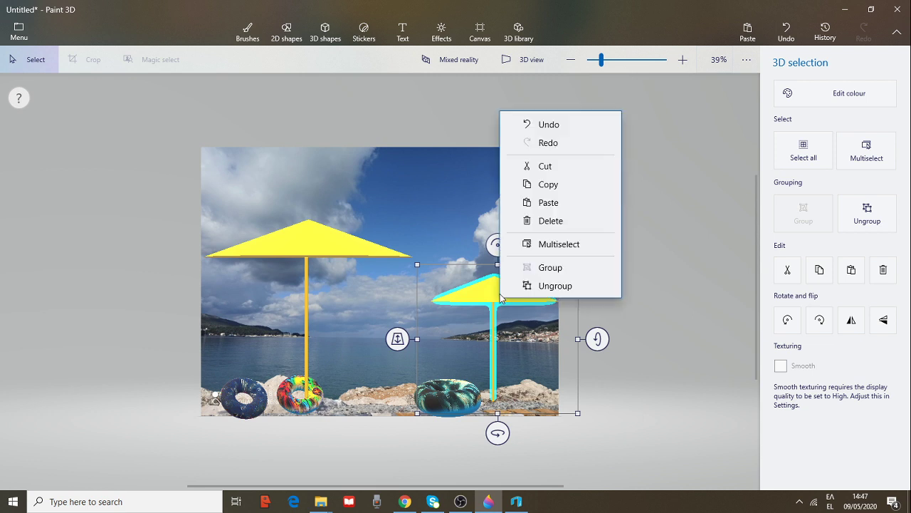
left_click(549, 153)
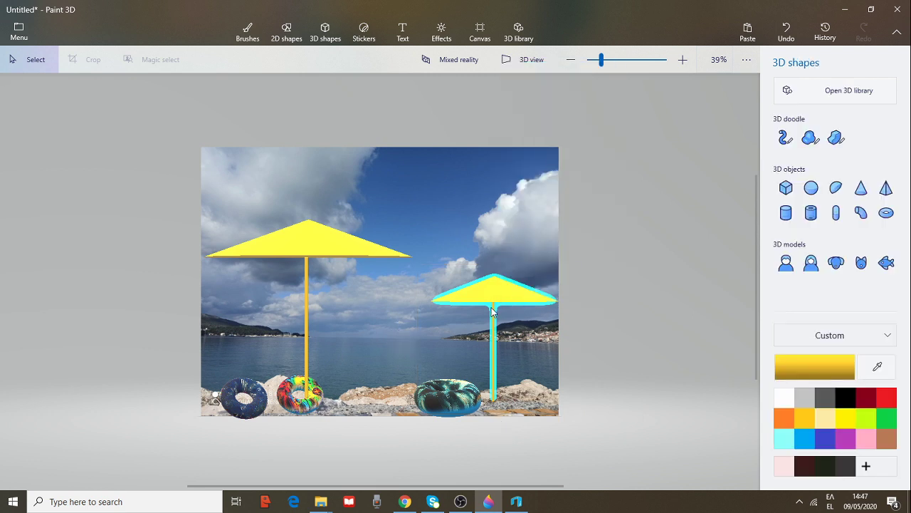
left_click_drag(492, 298, 365, 298)
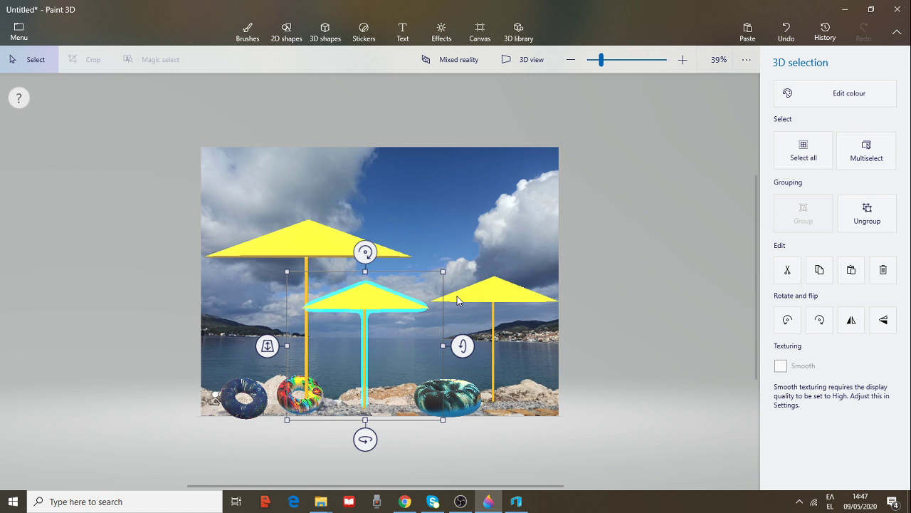
Fill the yellow umbrella canopies with the palette's Brown using the Fill tool.
left_click(305, 242)
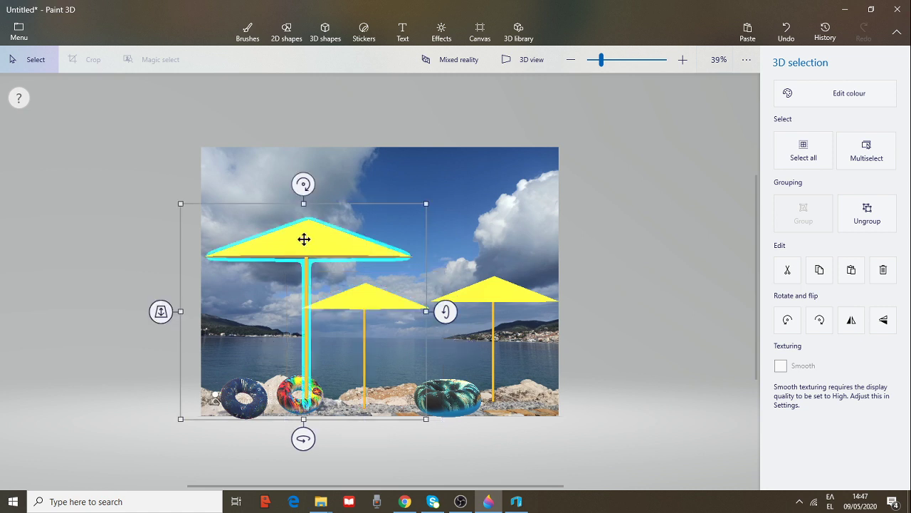
left_click(247, 35)
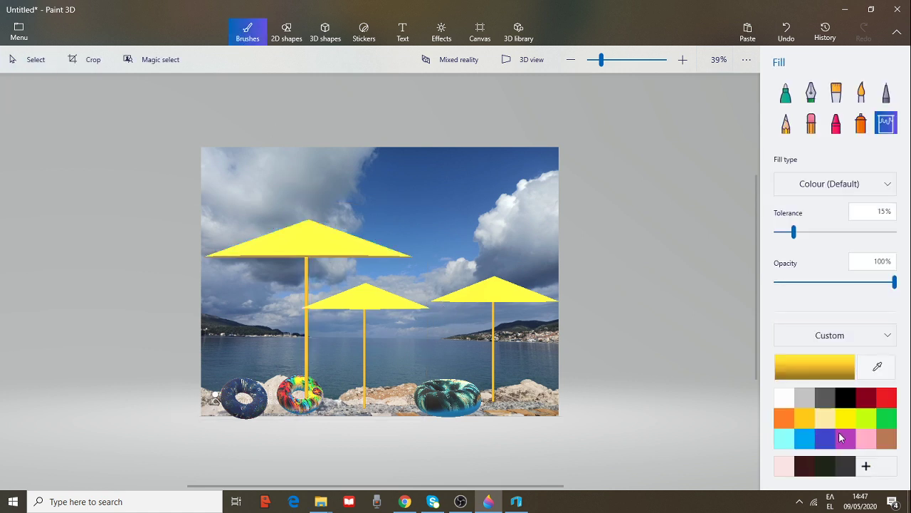
left_click(888, 442)
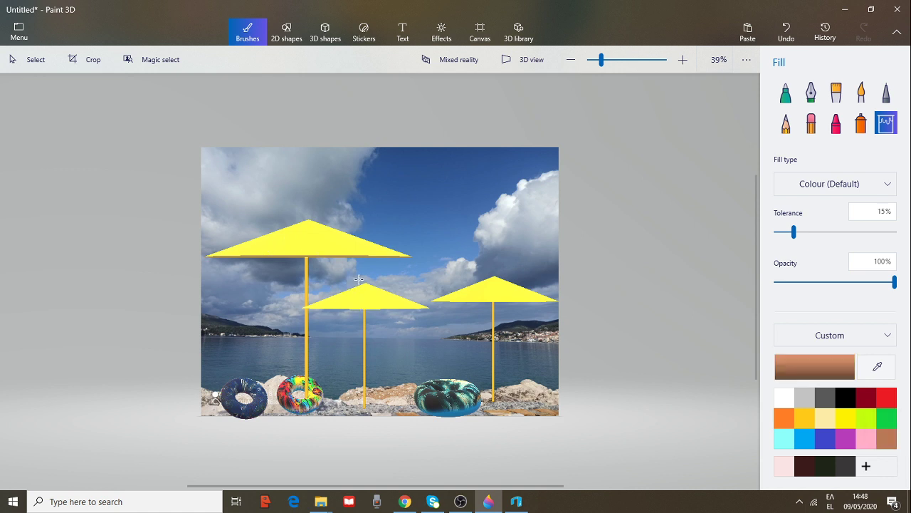
left_click(319, 245)
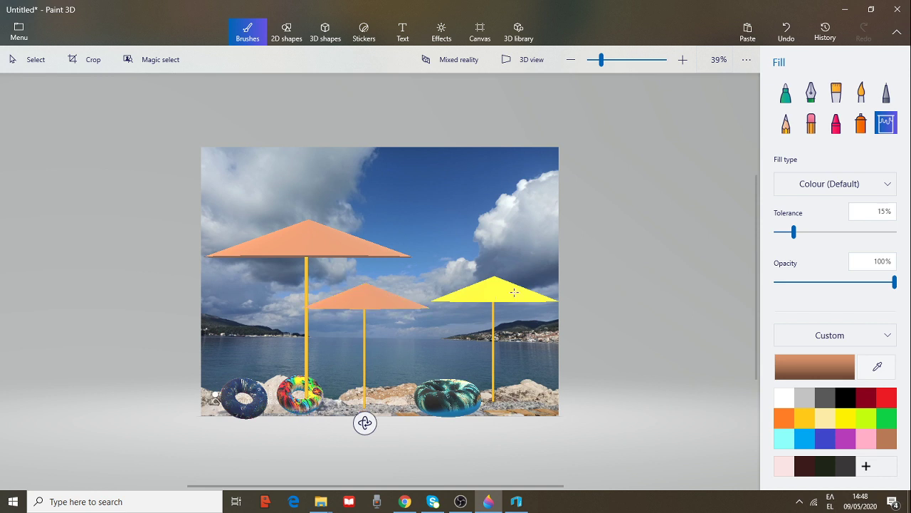
left_click(510, 291)
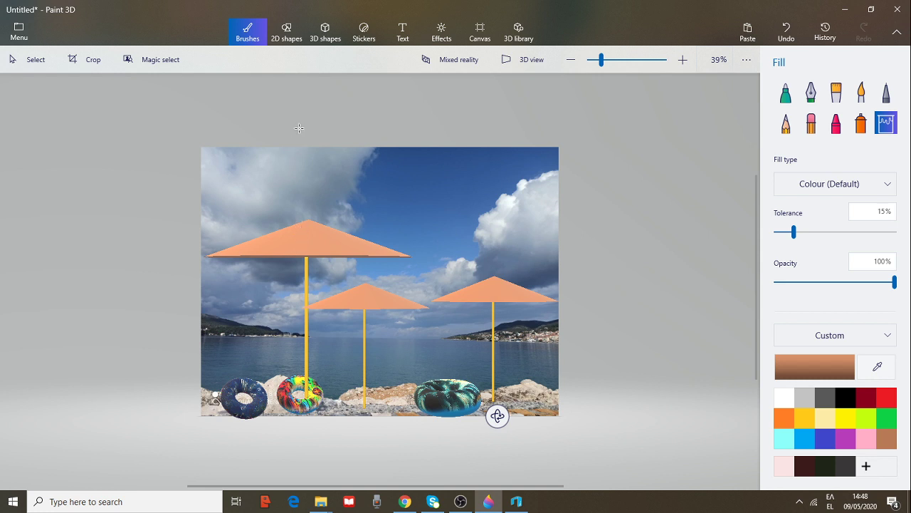
Draw a thin capsule rib on the front canopy and adjust its depth and tilt.
left_click(328, 39)
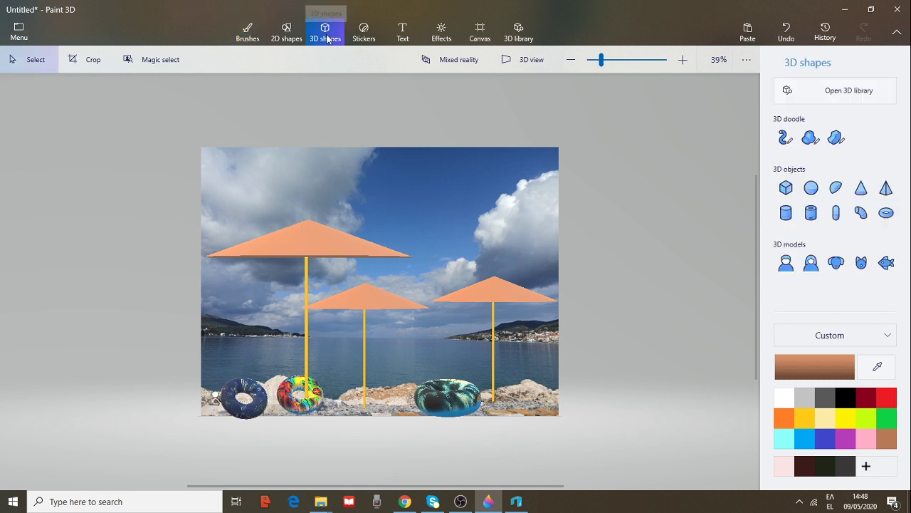
left_click(838, 214)
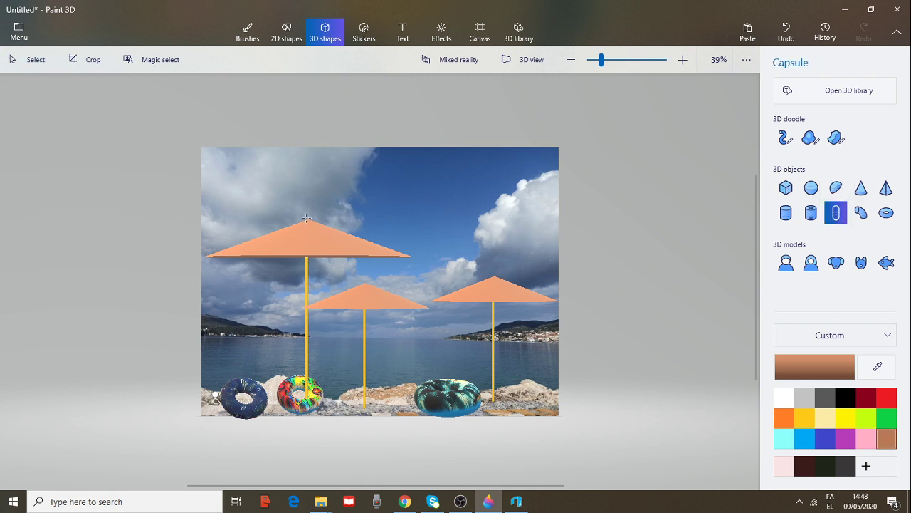
left_click_drag(306, 218, 304, 276)
left_click_drag(270, 249, 267, 219)
left_click_drag(350, 250, 352, 227)
left_click_drag(270, 252, 275, 303)
left_click_drag(348, 250, 347, 243)
left_click(309, 227)
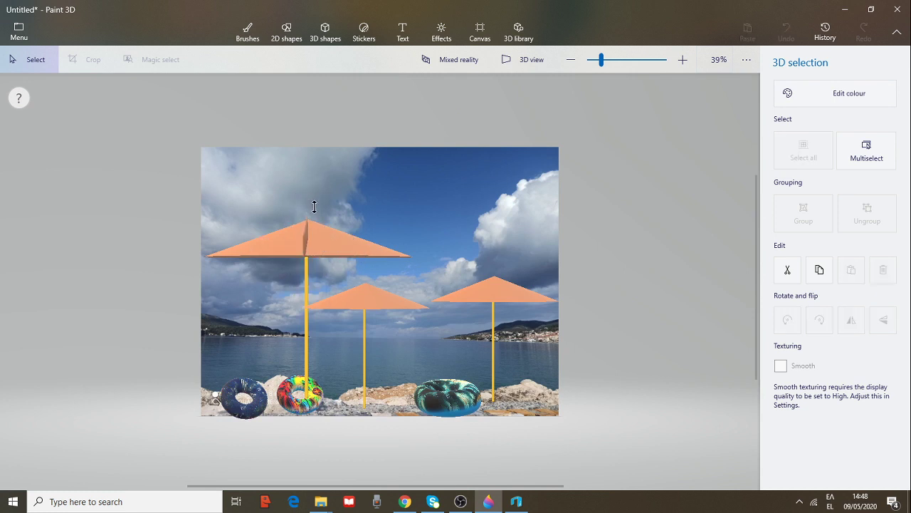
Enlarge the capsule rib and rotate it to match the canopy's slope.
left_click(315, 207)
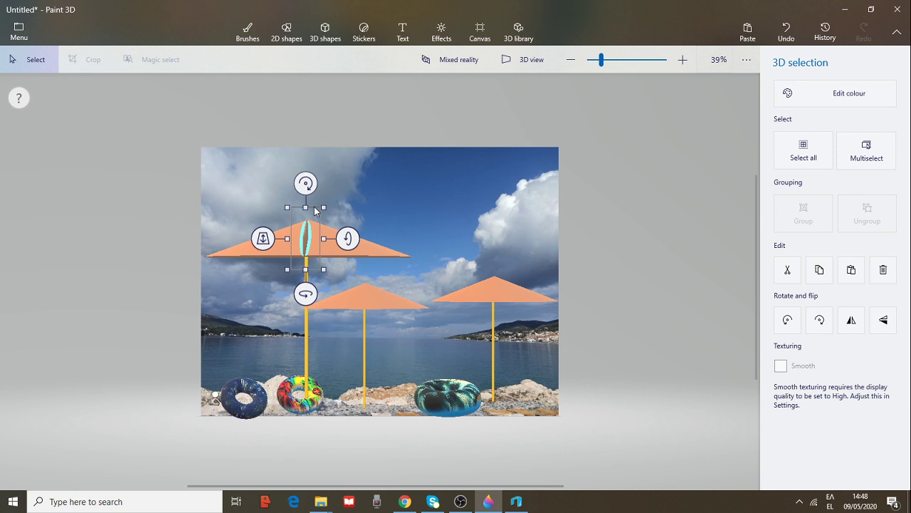
left_click_drag(306, 294, 322, 295)
left_click_drag(337, 207, 291, 229)
left_click_drag(351, 252, 350, 279)
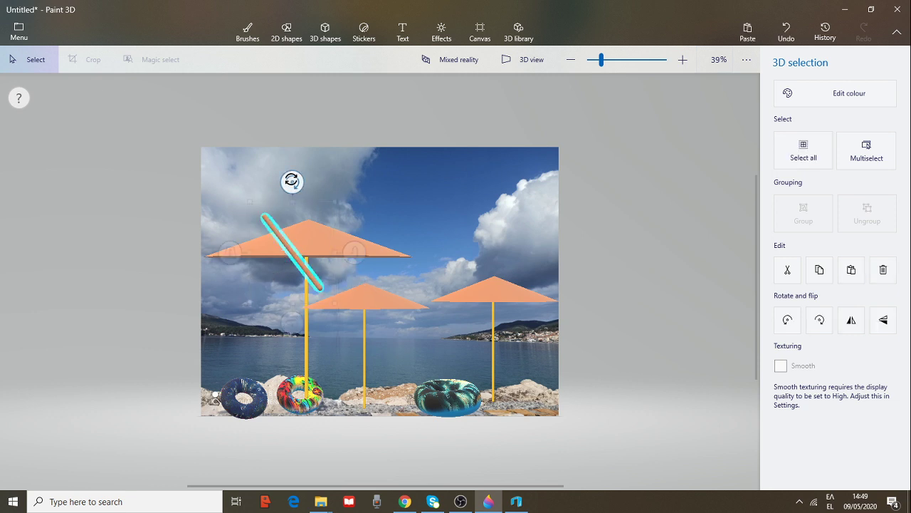
left_click_drag(292, 182, 339, 200)
left_click_drag(329, 259, 339, 233)
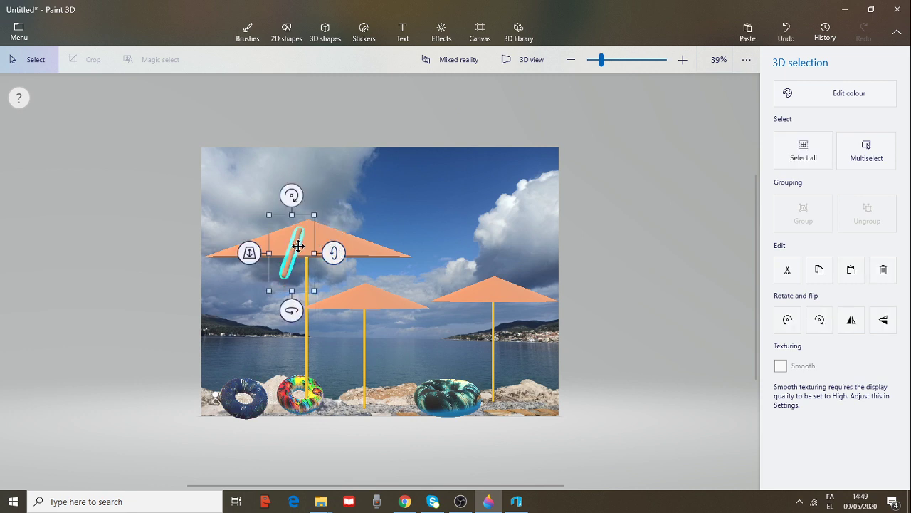
left_click(305, 240)
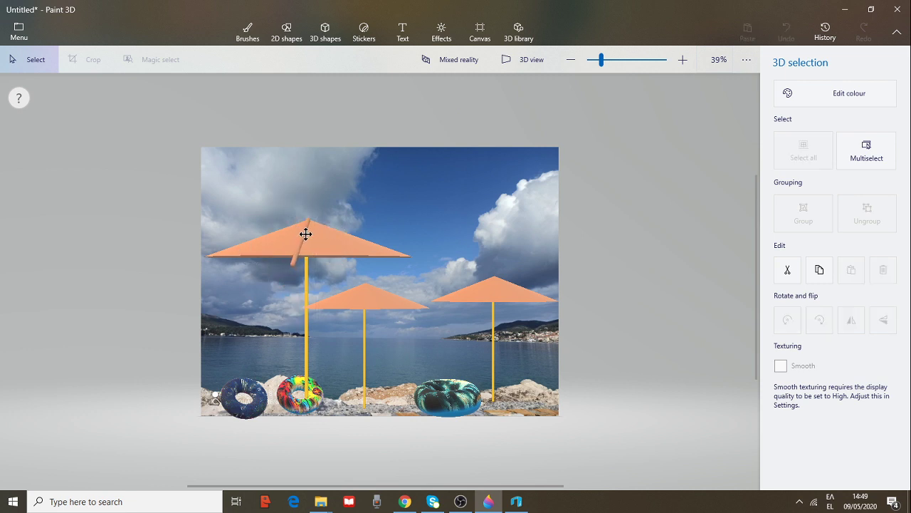
left_click(307, 235)
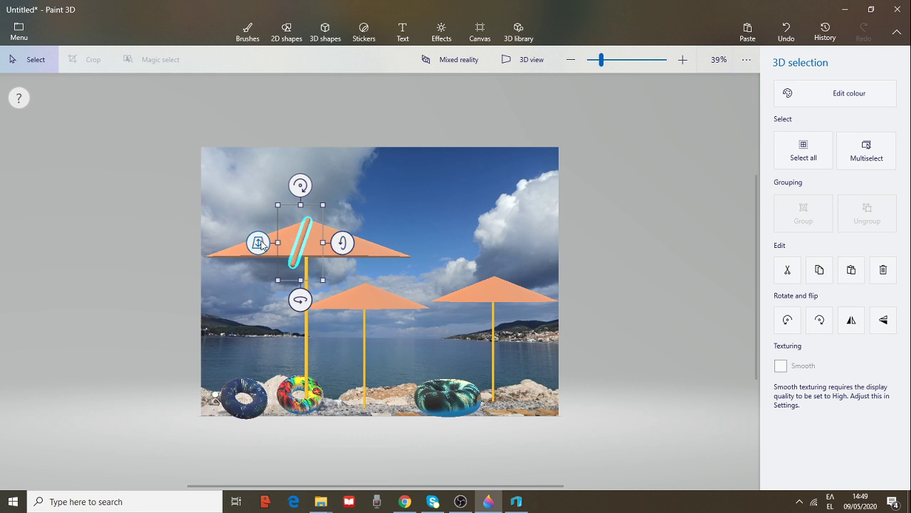
Push the rib back, tilt the front umbrella toward the viewer, and undo a trial rib stretch.
left_click_drag(258, 244, 259, 244)
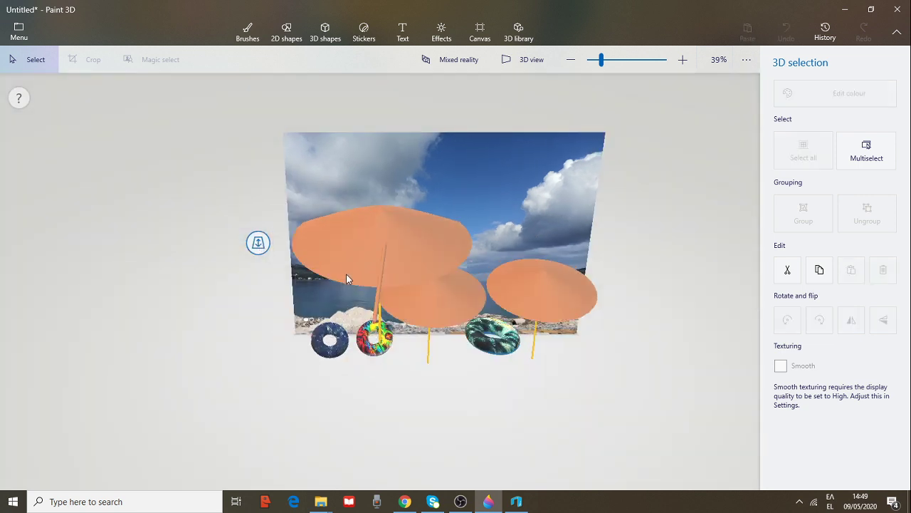
left_click_drag(259, 243, 309, 230)
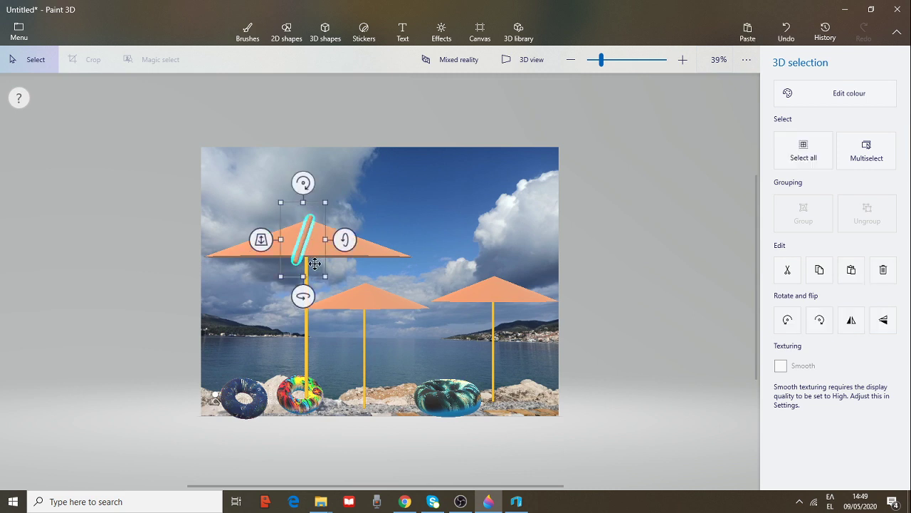
left_click(308, 331)
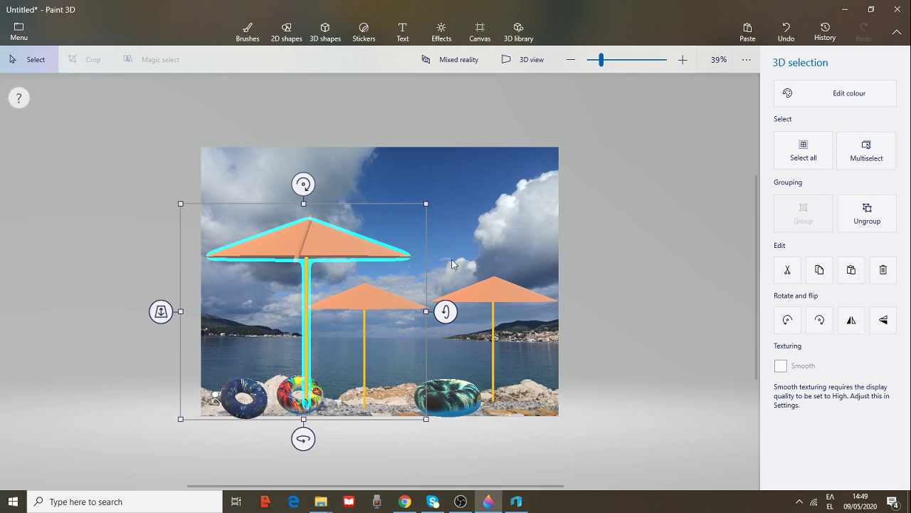
left_click_drag(441, 317, 456, 367)
left_click(126, 169)
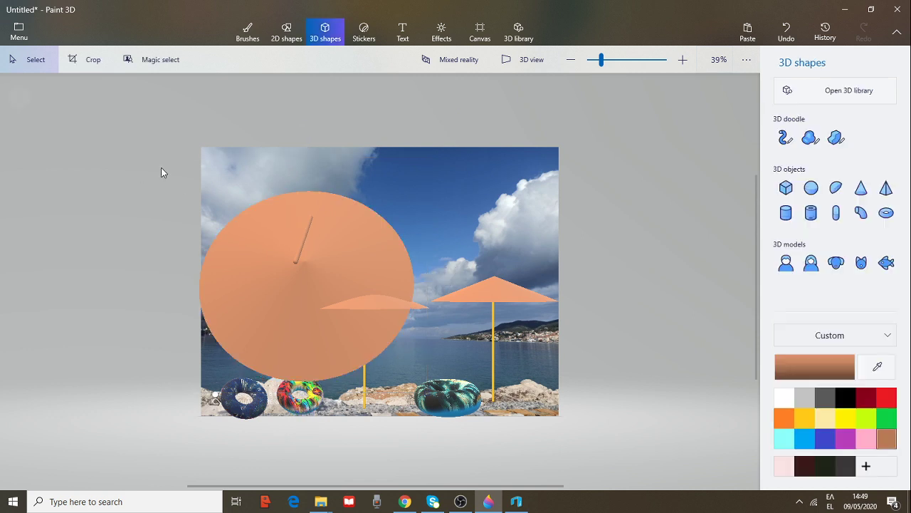
left_click(304, 237)
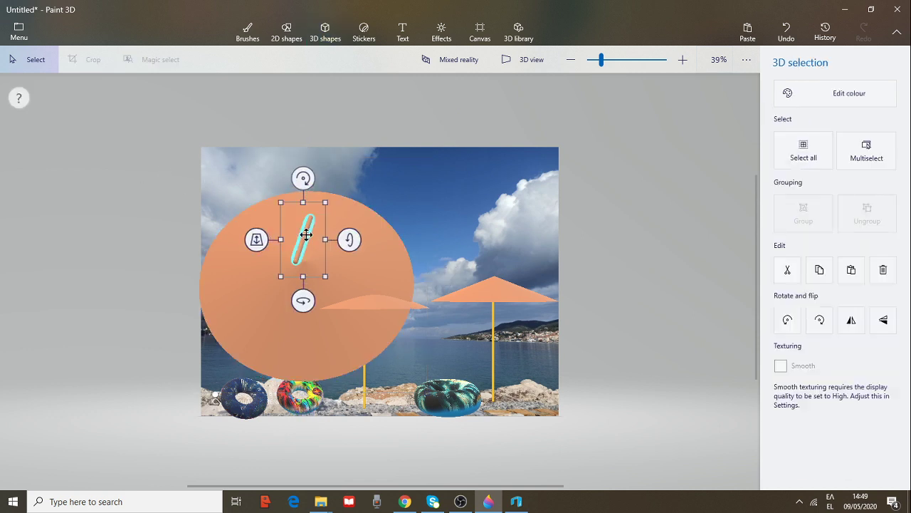
left_click_drag(305, 237, 299, 274)
left_click_drag(276, 319, 301, 307)
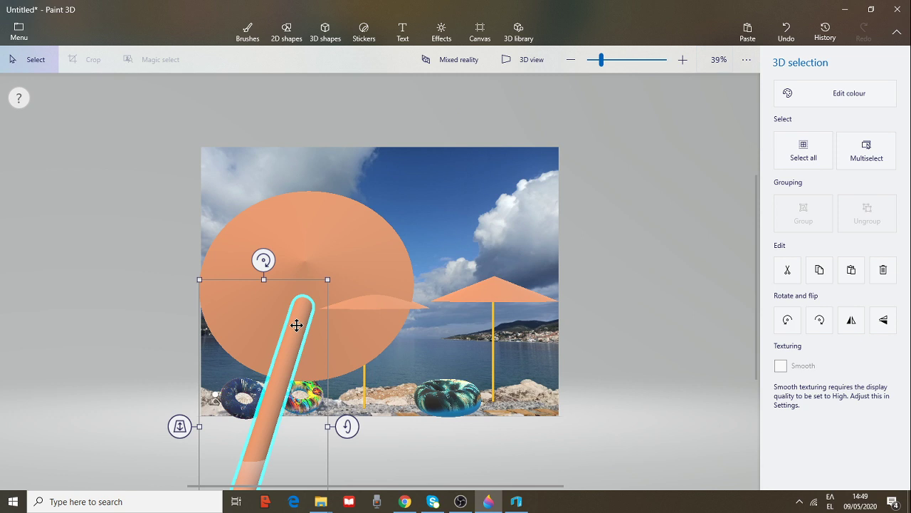
key("ctrl+z")
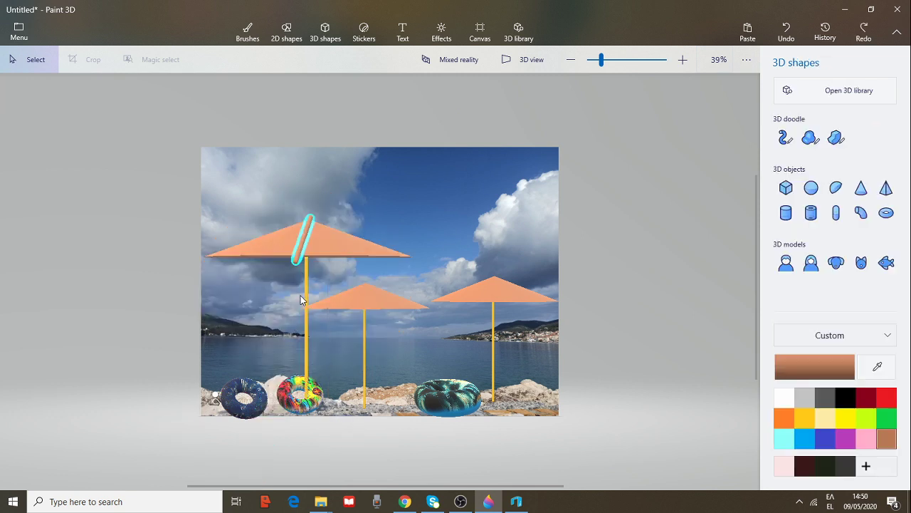
Turn the umbrella's canopy to face the viewer, then lengthen and thin the rib into a slender rod.
left_click(307, 292)
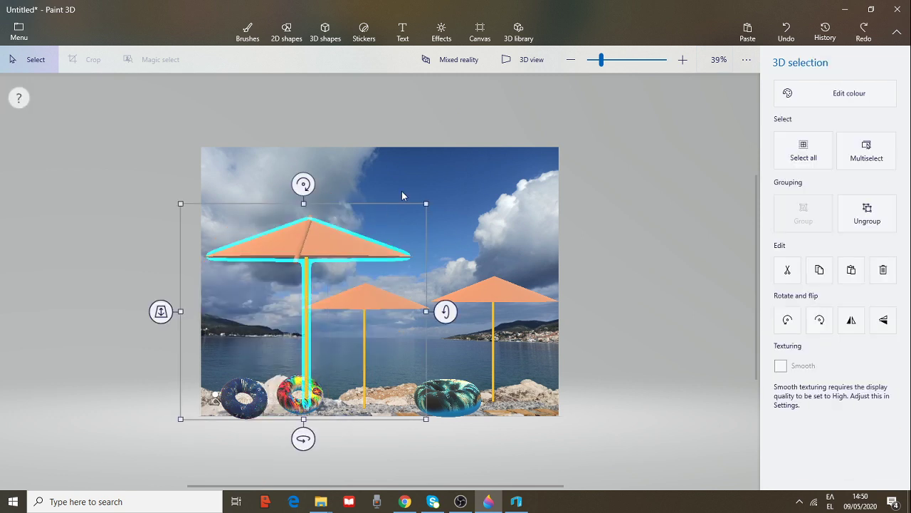
left_click_drag(447, 310, 437, 363)
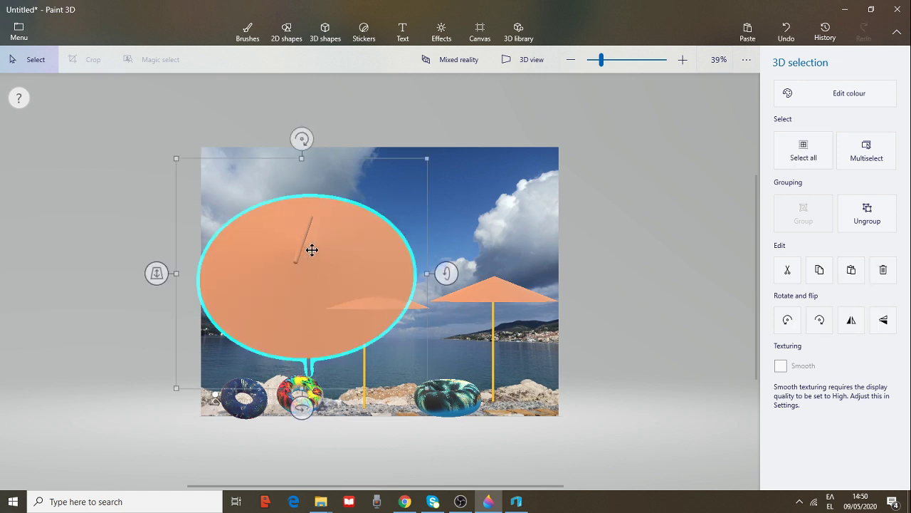
left_click(617, 241)
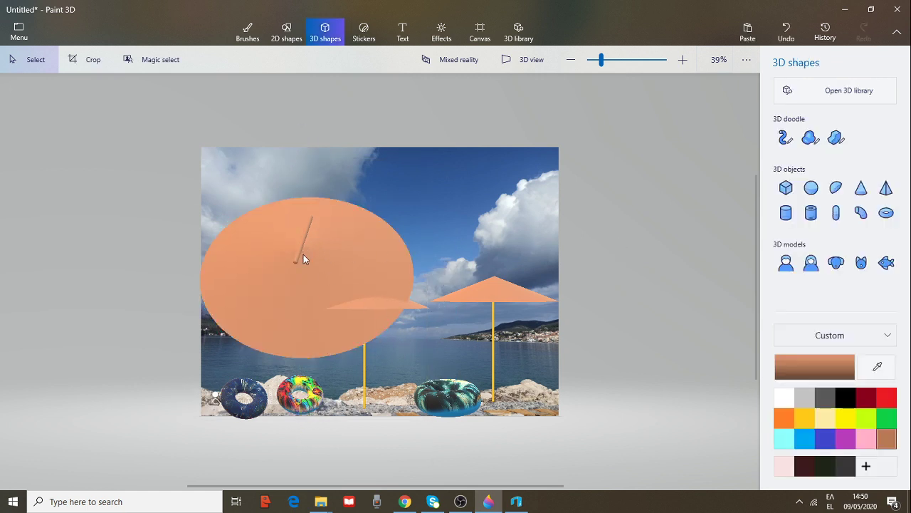
left_click(302, 255)
left_click_drag(301, 244, 298, 270)
left_click_drag(296, 311, 275, 380)
left_click_drag(315, 297, 314, 295)
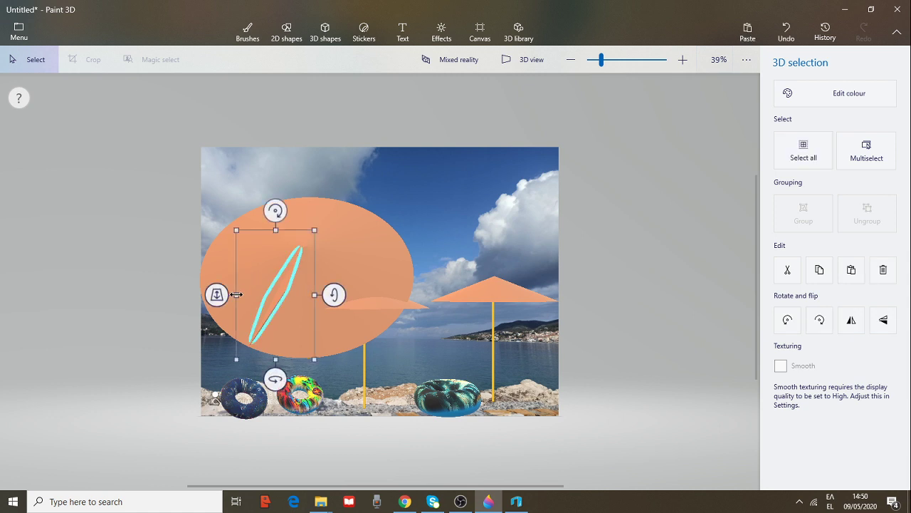
left_click_drag(236, 294, 239, 296)
left_click_drag(237, 360, 237, 361)
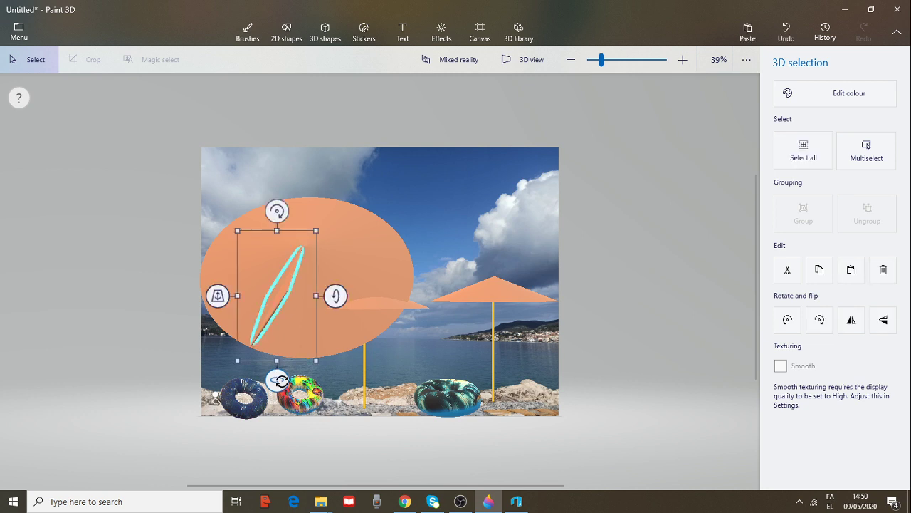
Group the front umbrella's parts, tilt it to check the rib's fit, then ungroup.
left_click(368, 304)
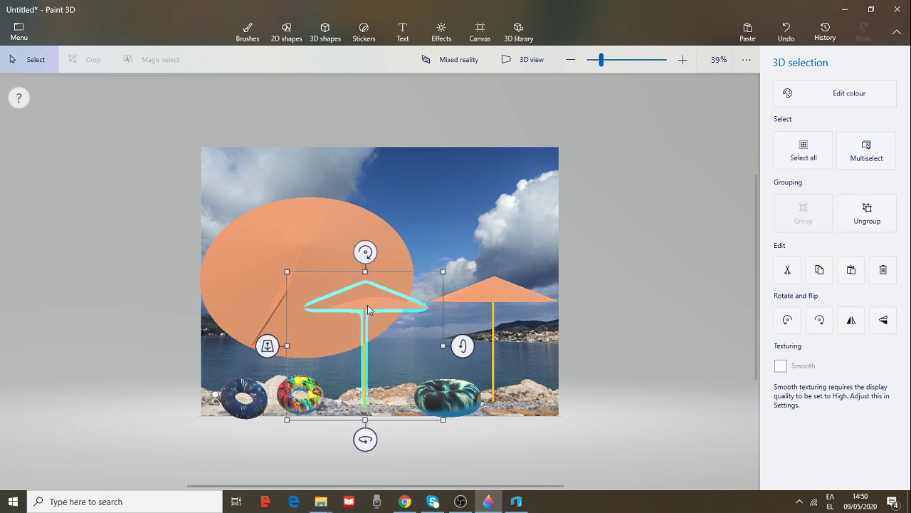
left_click(306, 222)
mouse_move(302, 407)
left_mouse_down()
mouse_move(282, 404)
mouse_move(301, 407)
left_mouse_up()
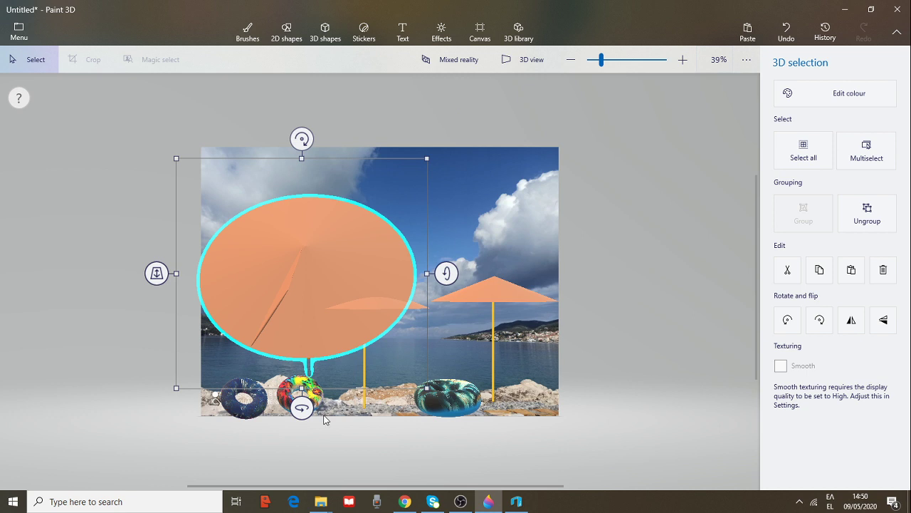
left_click(189, 418)
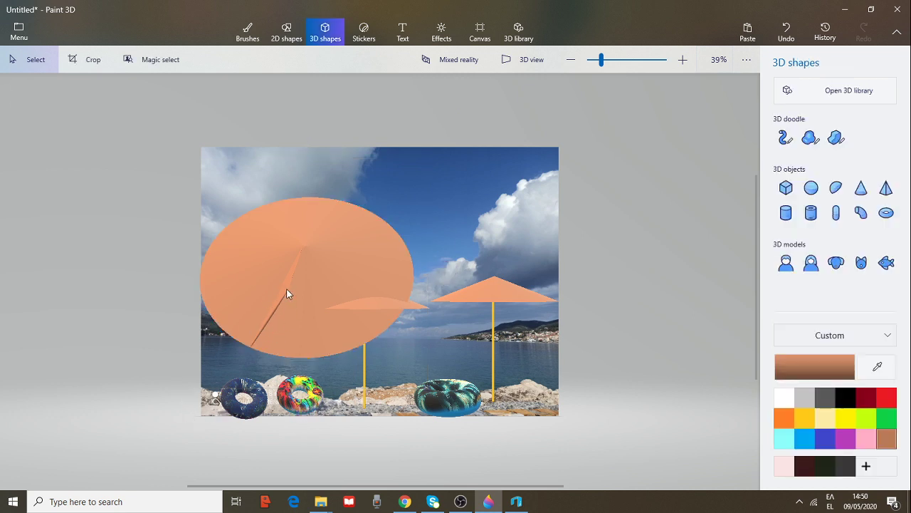
left_click(285, 293)
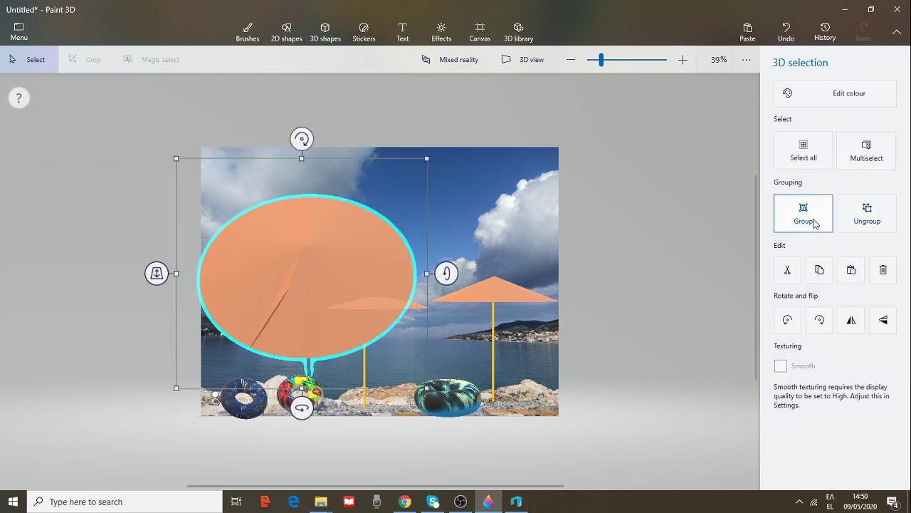
left_click(806, 222)
left_click_drag(302, 407, 437, 403)
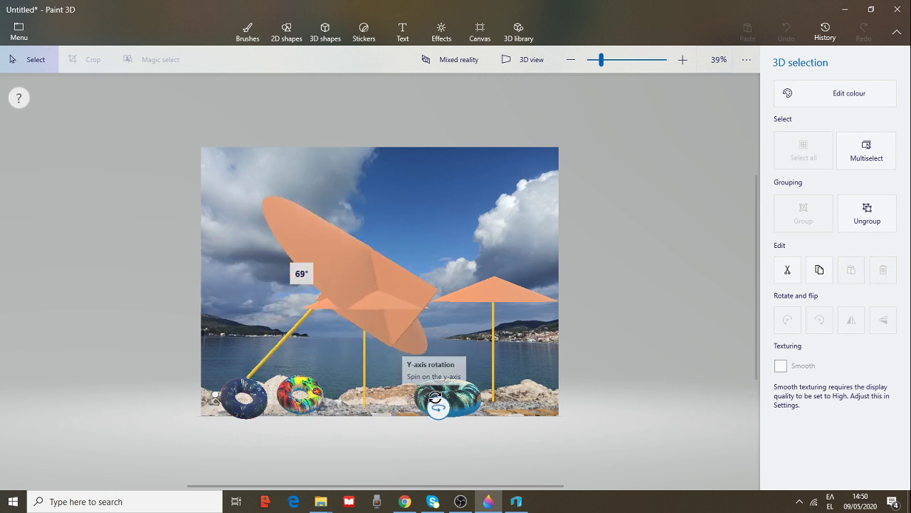
left_click(876, 211)
left_click(622, 250)
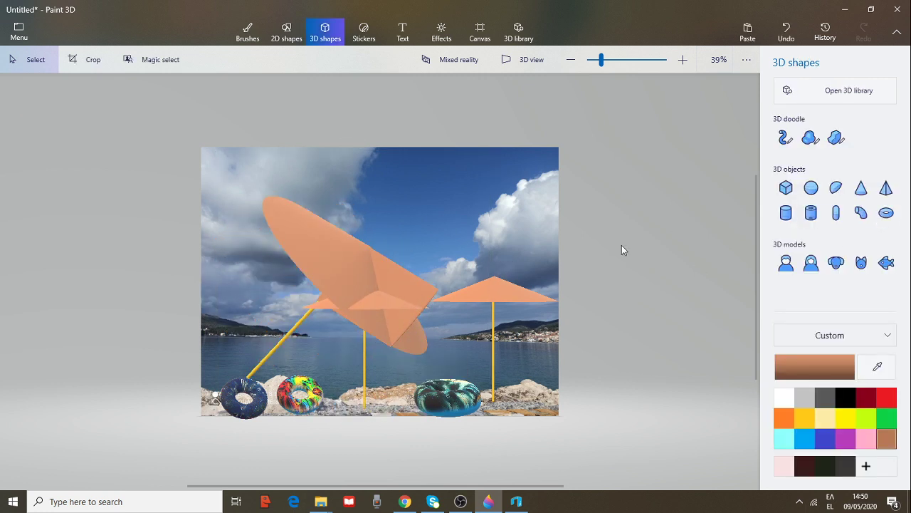
Reshape the detached square canopy panel with its corner handles.
left_click(403, 285)
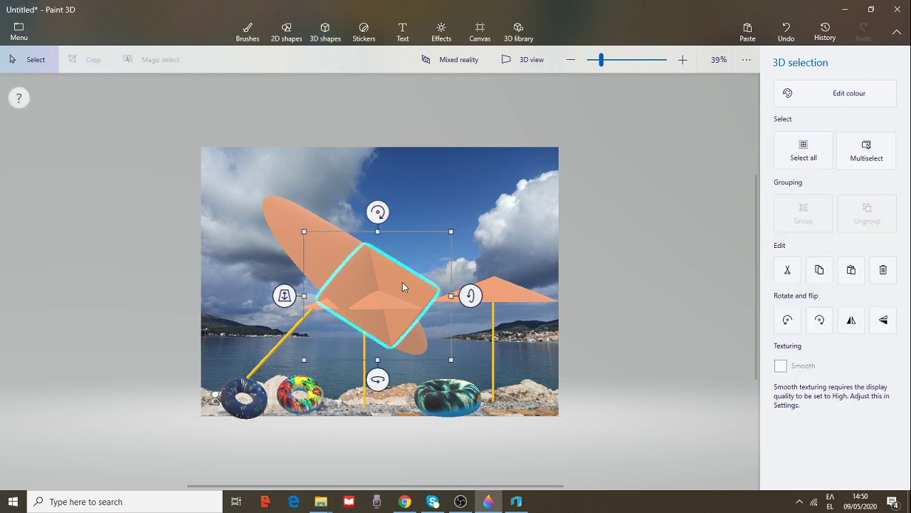
left_click_drag(451, 359, 422, 384)
left_click_drag(452, 233, 434, 244)
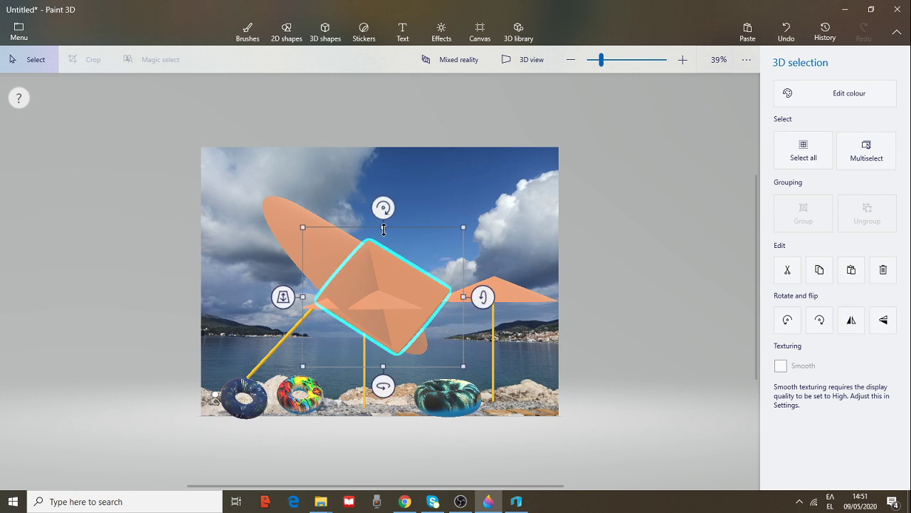
left_click_drag(382, 221, 342, 314)
left_click_drag(301, 366, 405, 285)
Undo the panel resize and the umbrella's tilt with Ctrl+Z twice.
left_click(387, 304)
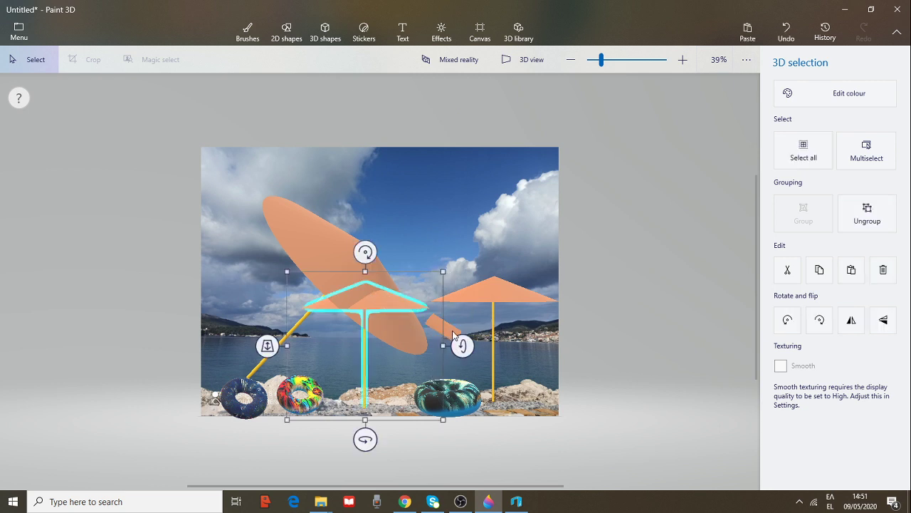
key("ctrl+z")
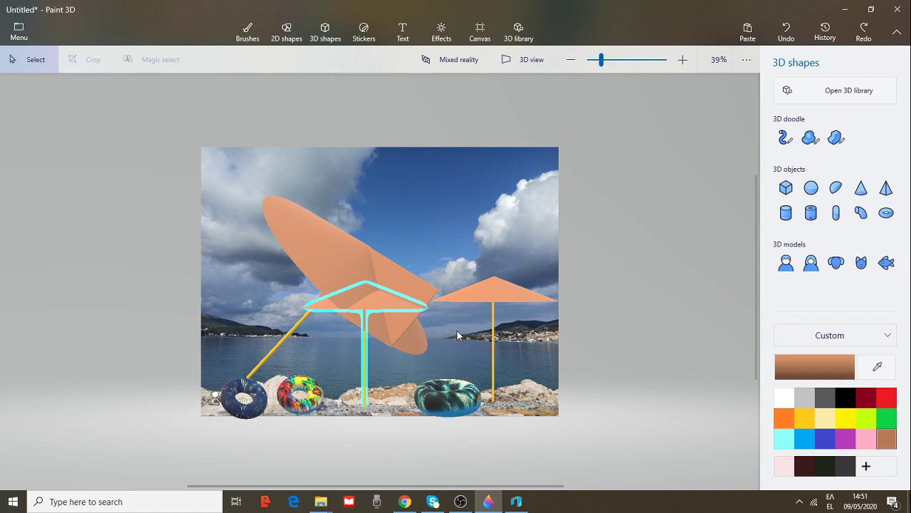
key("ctrl+z")
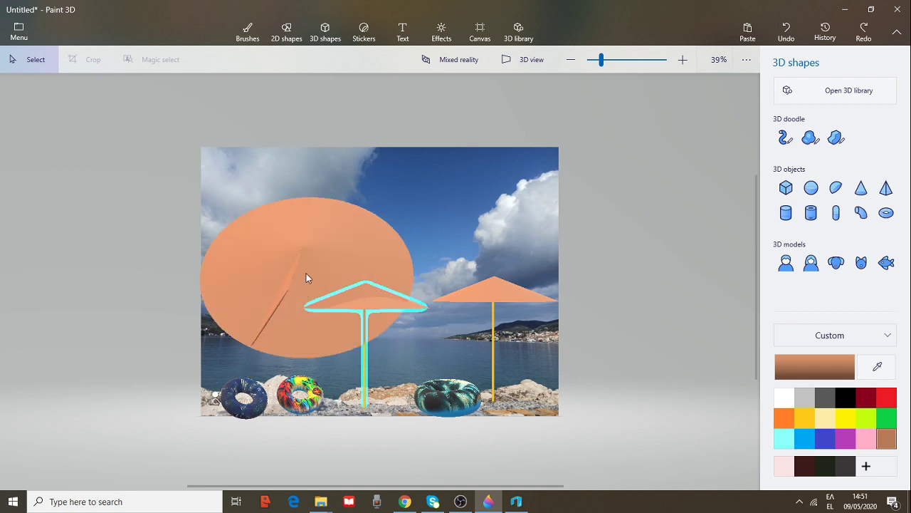
Rotate the front umbrella about its y-axis to roughly 90°.
left_click(318, 258)
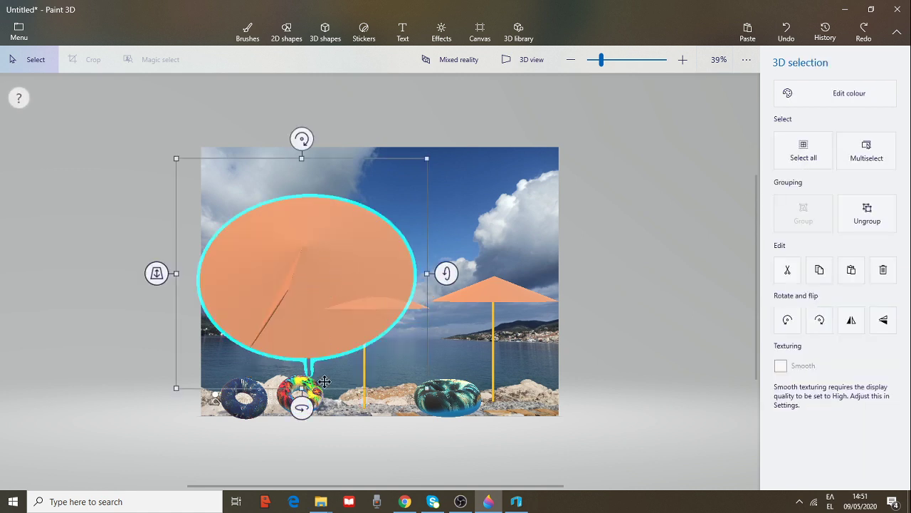
left_click_drag(301, 405, 133, 345)
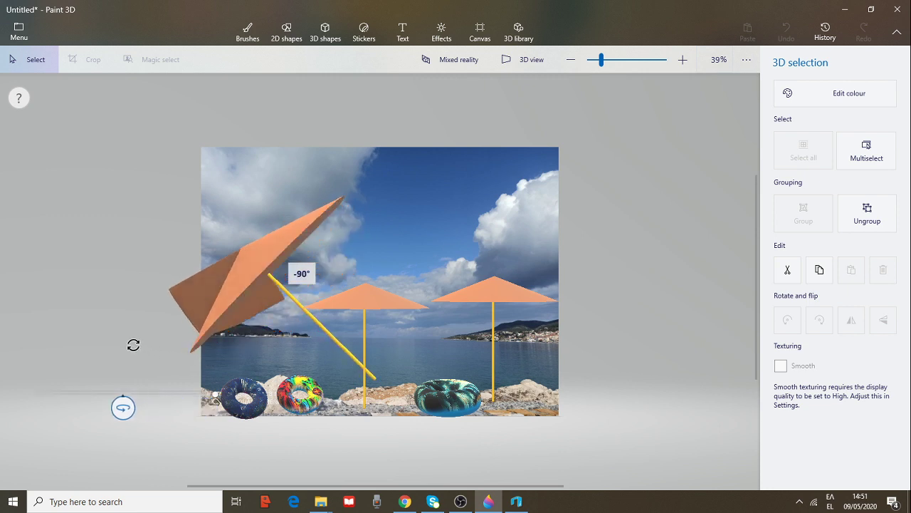
left_click_drag(133, 344, 484, 325)
Ungroup the front umbrella and delete the stray folded canopy piece.
left_click(876, 211)
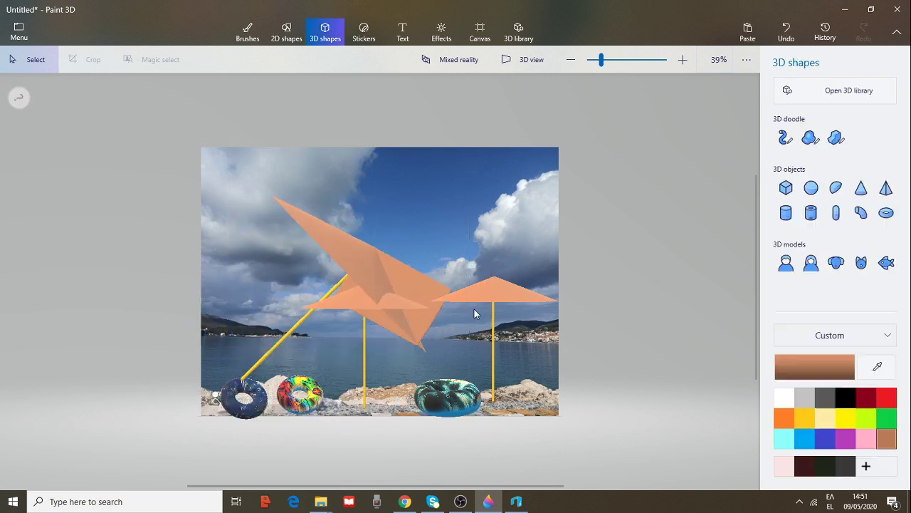
left_click(417, 278)
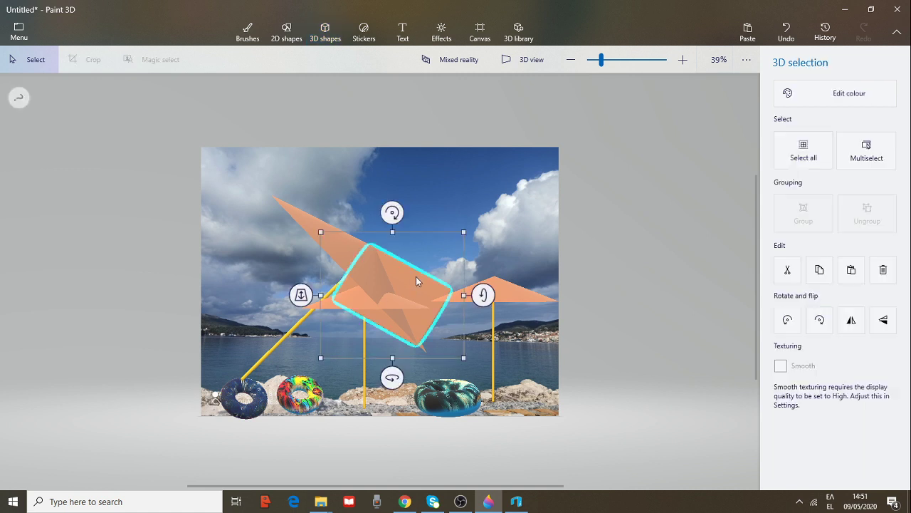
right_click(417, 278)
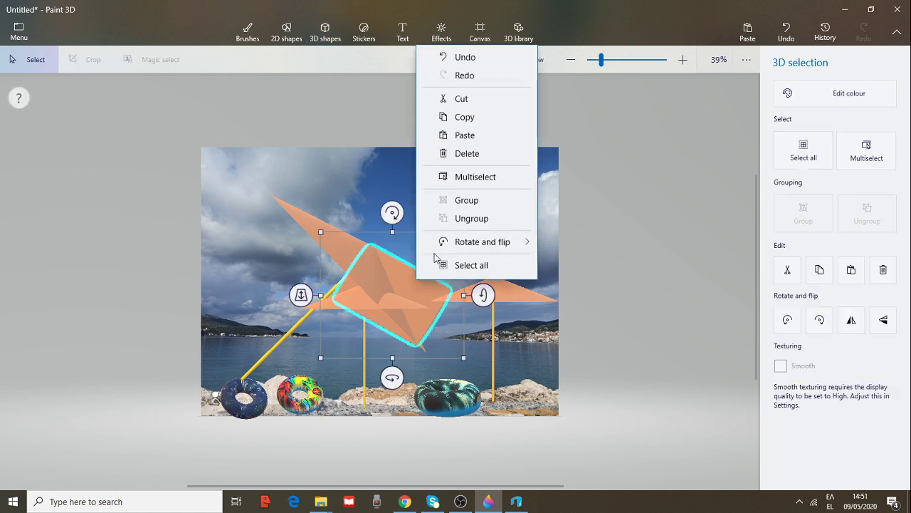
left_click(468, 156)
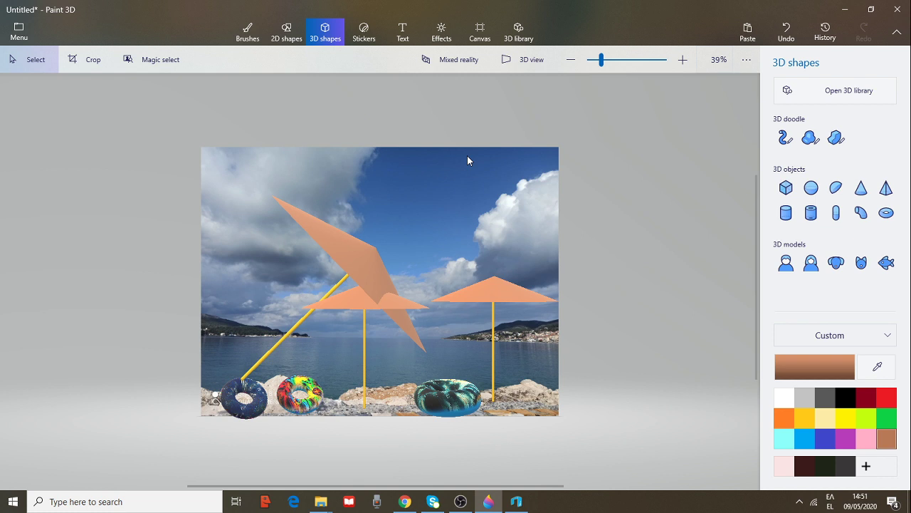
Rotate the canopy −90° to face the viewer and raise it into the upper-left sky.
left_click(368, 281)
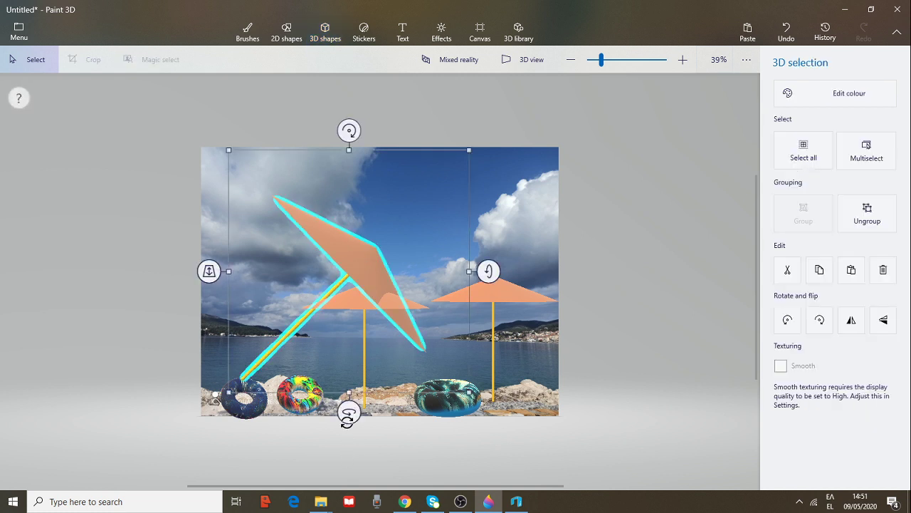
left_click_drag(349, 412, 218, 431)
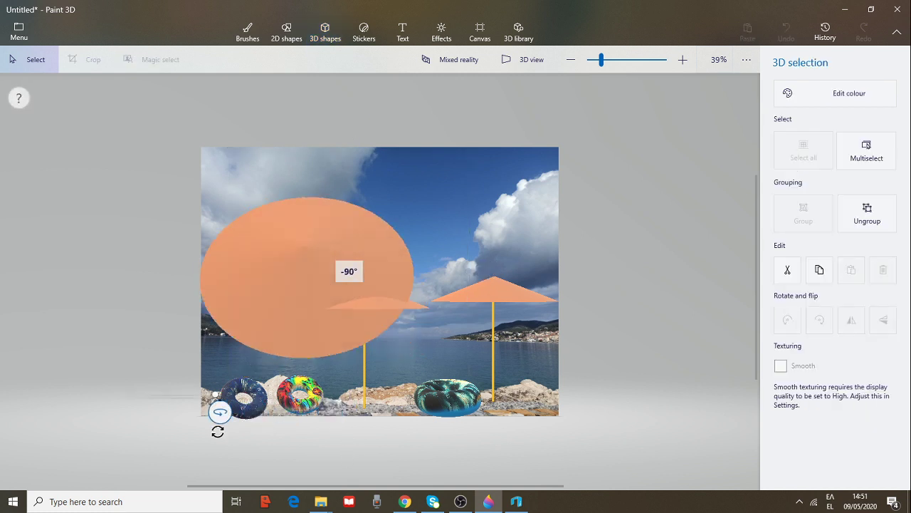
left_click_drag(269, 287, 270, 237)
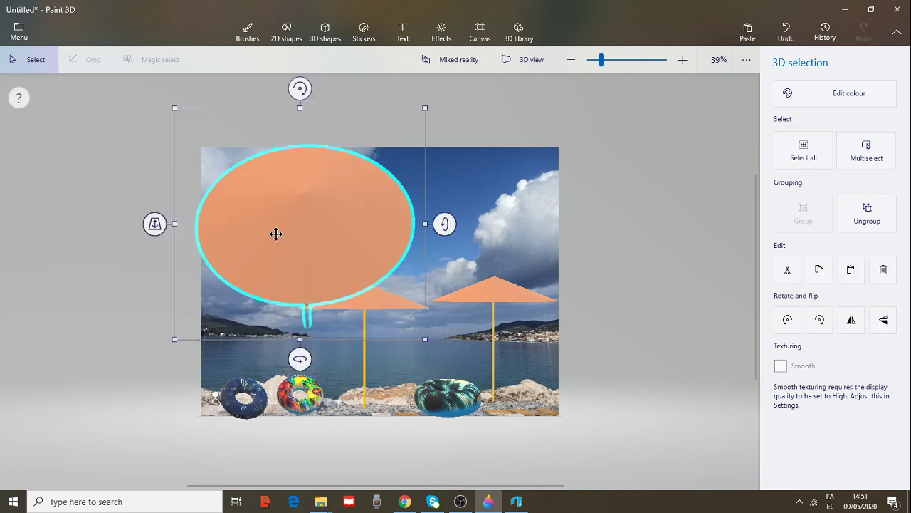
left_click(325, 32)
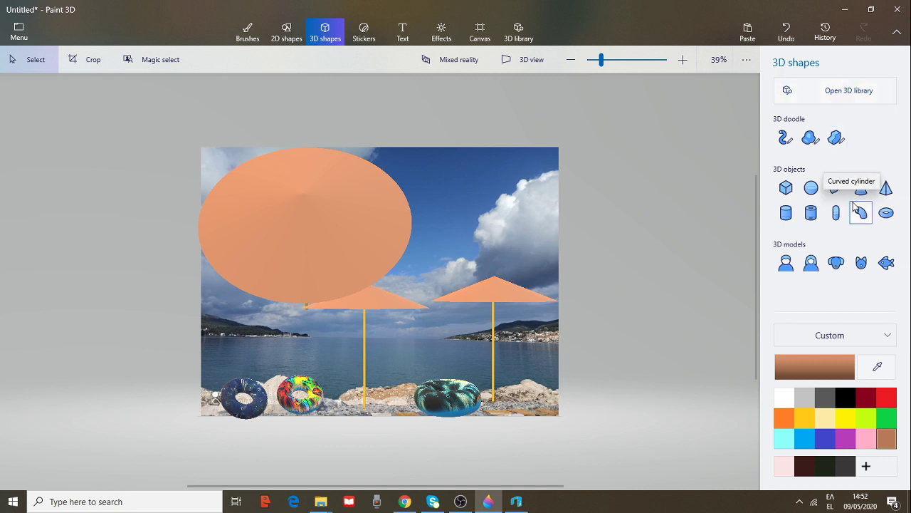
Draw a 3D doodle tube down the canopy, then adjust its tilt and depth.
left_click(783, 140)
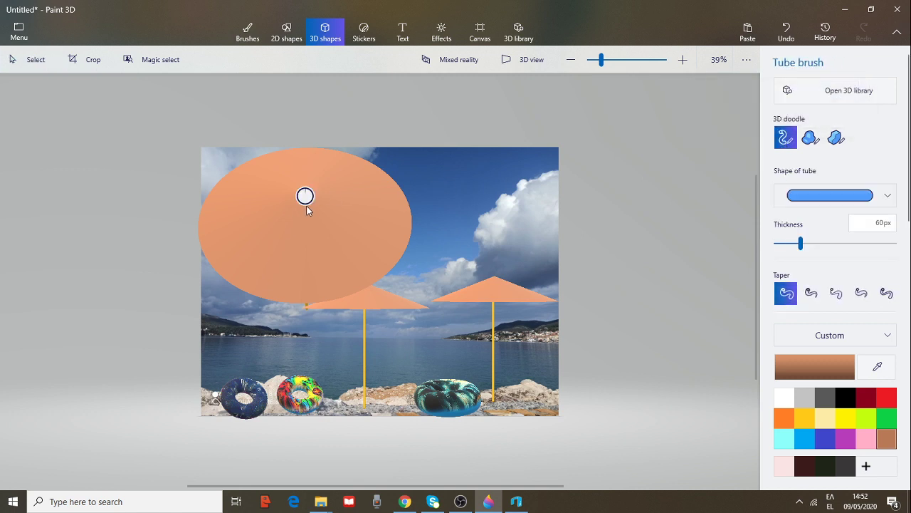
left_click_drag(308, 207, 316, 228)
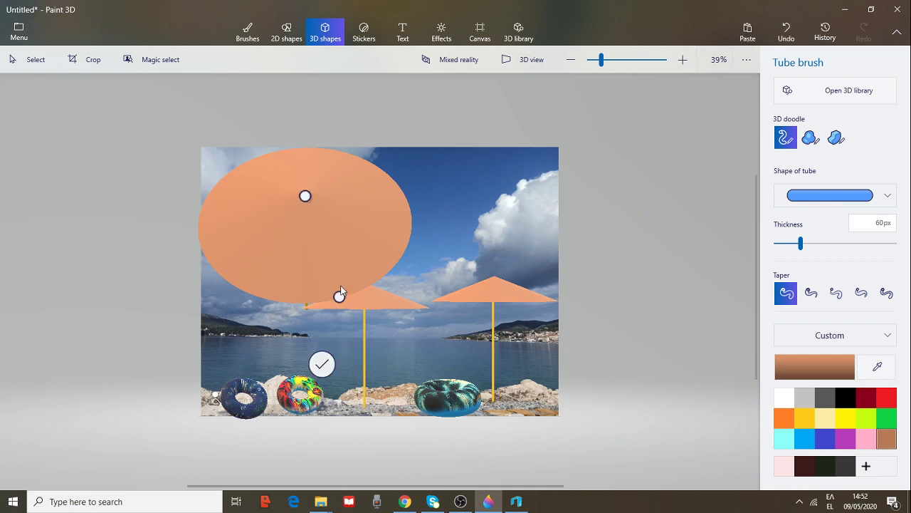
left_click(322, 366)
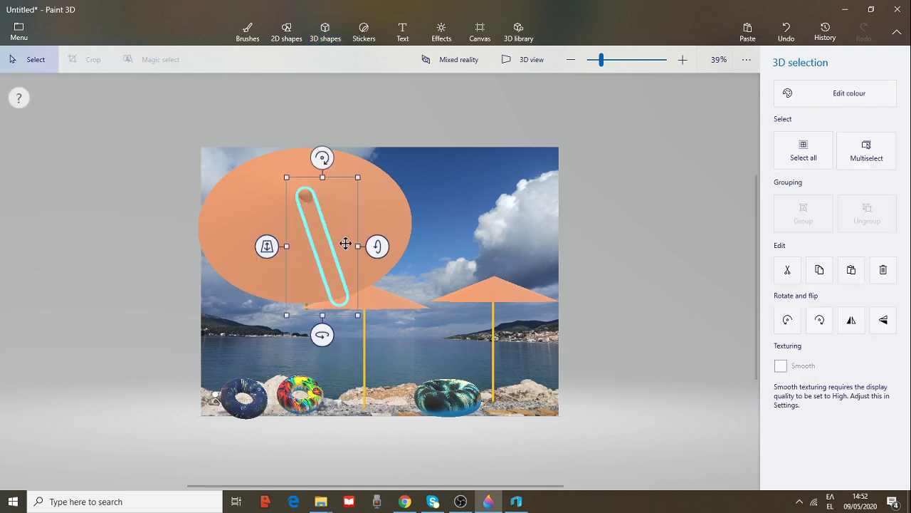
left_click_drag(377, 246, 371, 218)
left_click_drag(264, 248, 285, 281)
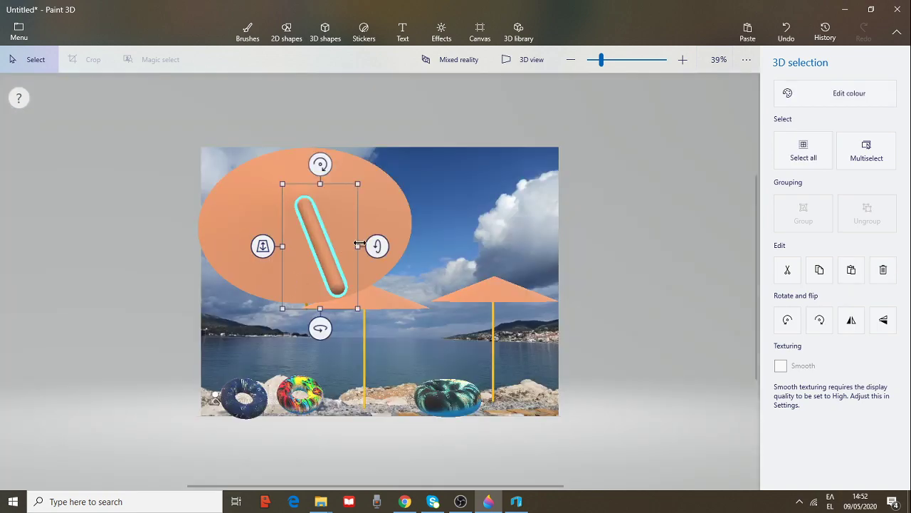
Thin the tube rib and stretch it along the canopy to the oval's edges.
left_click(356, 246)
left_click_drag(343, 243, 320, 242)
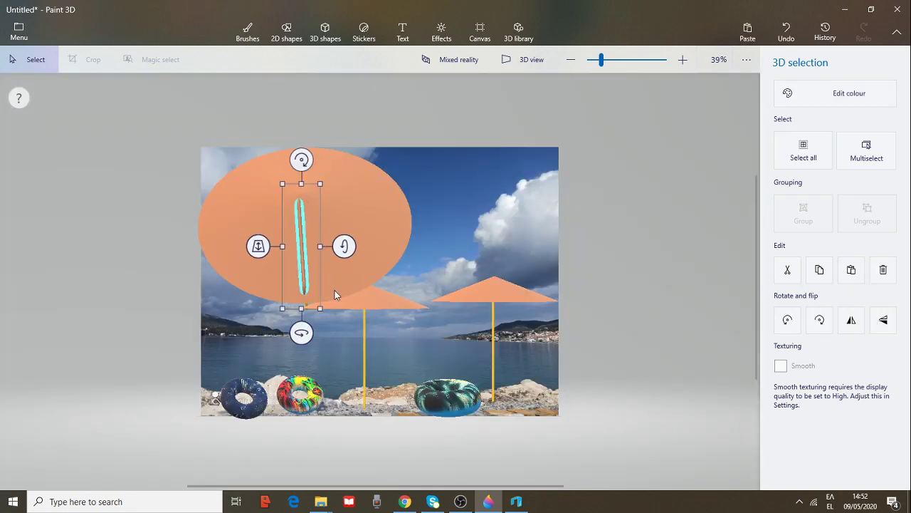
left_click_drag(302, 309, 304, 325)
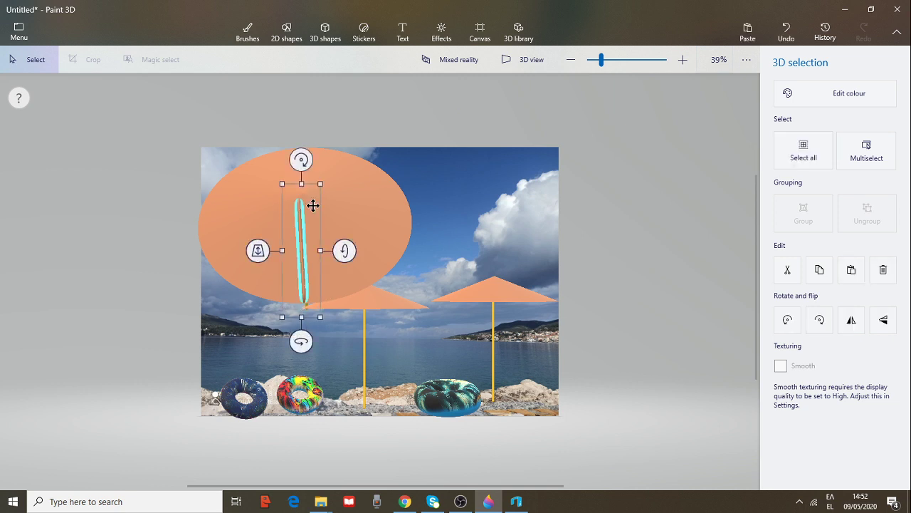
left_click_drag(301, 182, 302, 183)
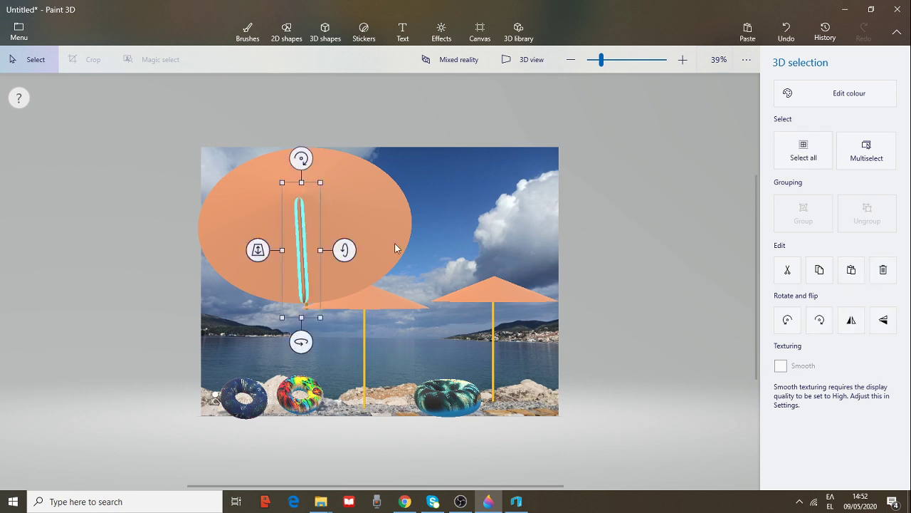
Group the tube rib with the left canopy and spin the umbrella about −71° sideways.
left_click(289, 242)
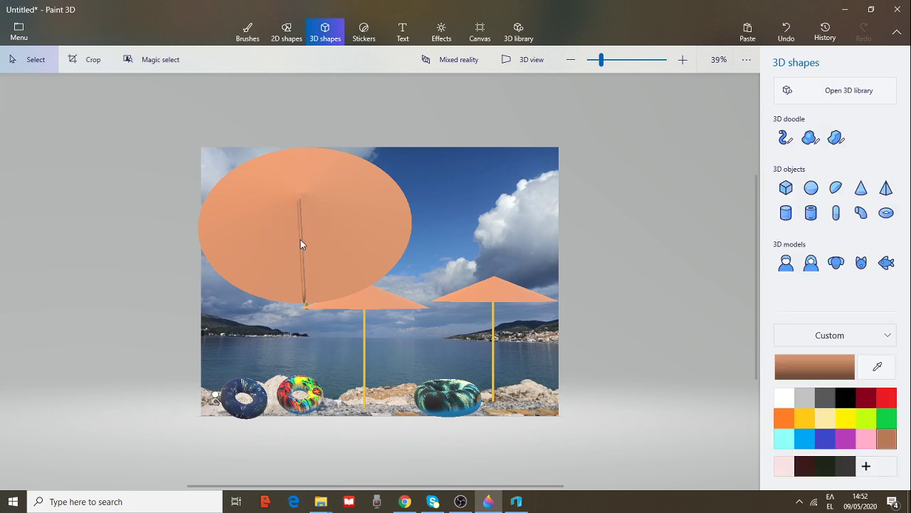
left_click(376, 245, "ctrl")
left_click(380, 232, "ctrl")
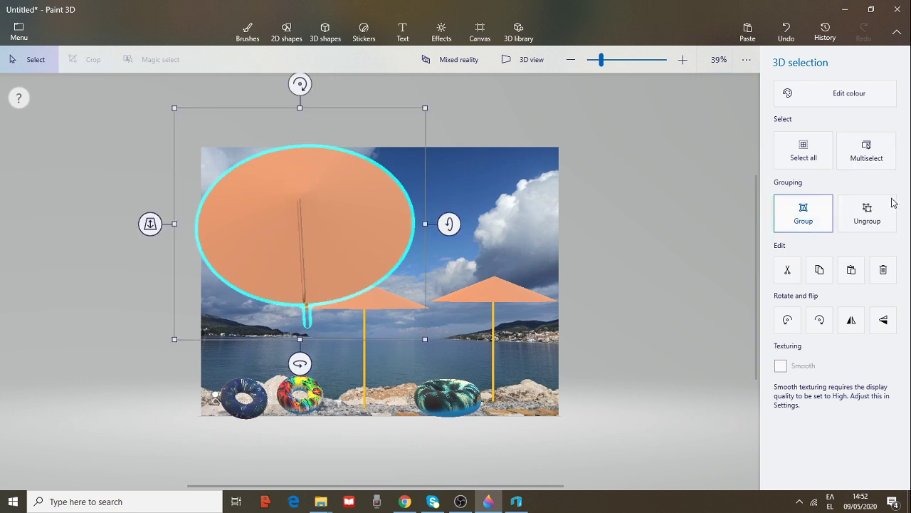
left_click(804, 214)
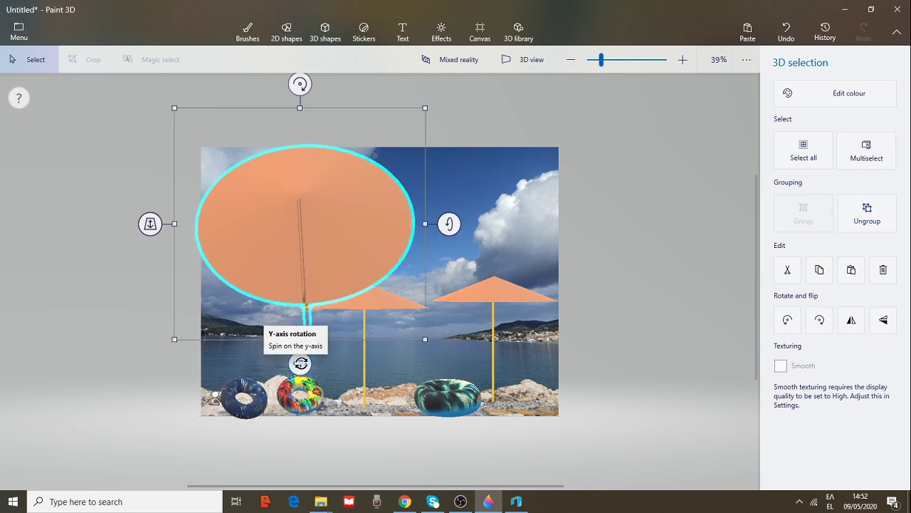
left_click_drag(300, 364, 160, 328)
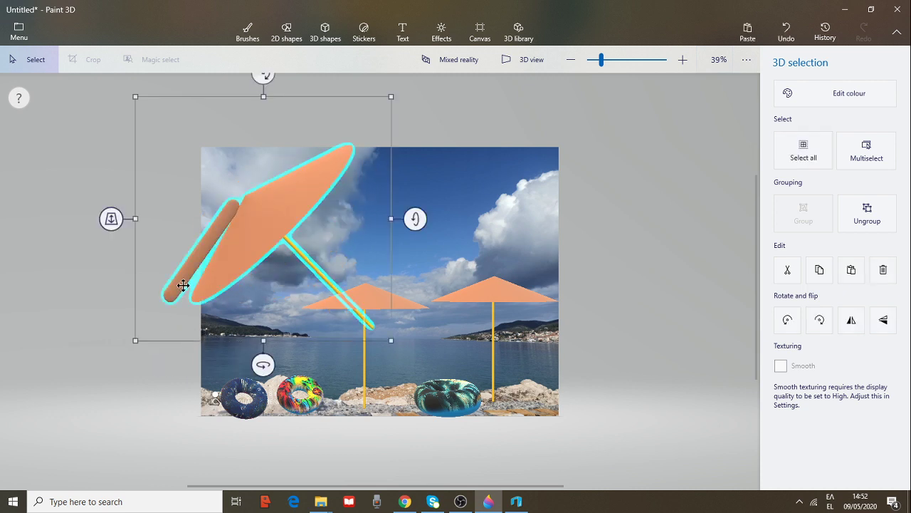
Ungroup the rib from the canopy and select the rib on its own.
left_click(877, 218)
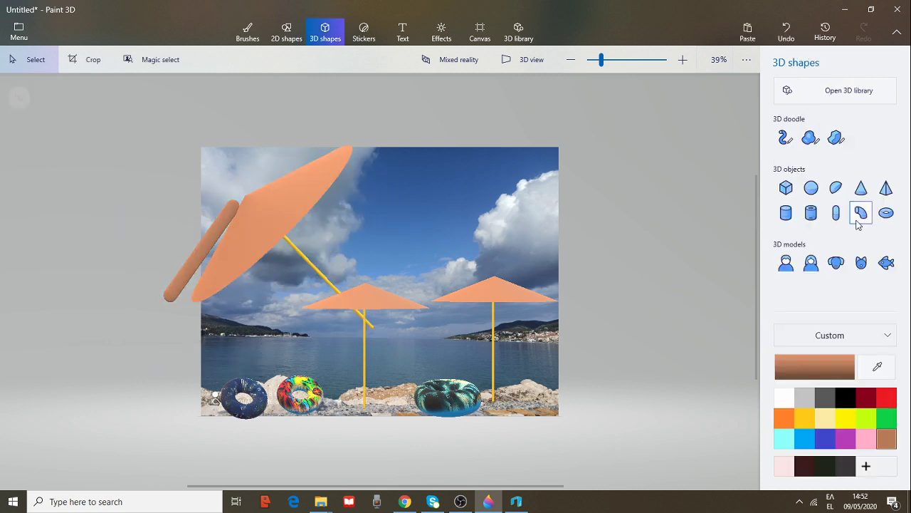
left_click(202, 248)
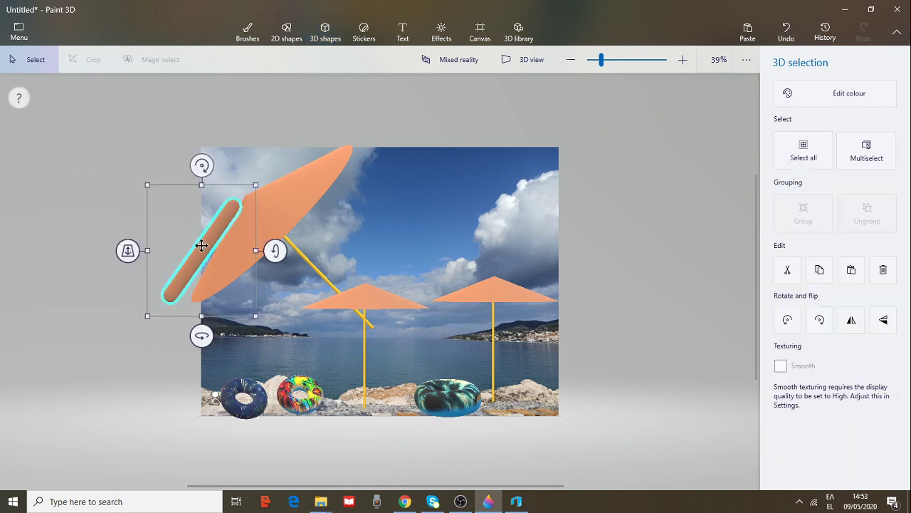
left_click(147, 250)
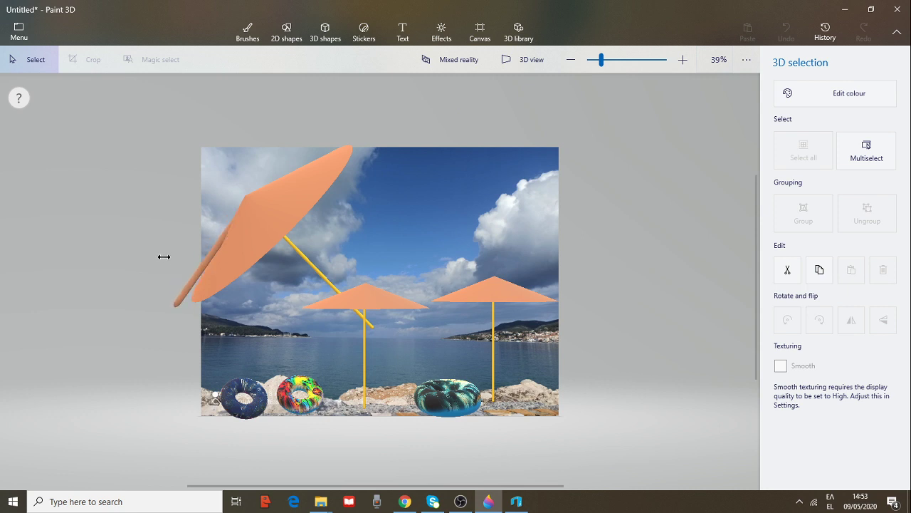
left_click(203, 264)
left_click(258, 255)
left_click(253, 255)
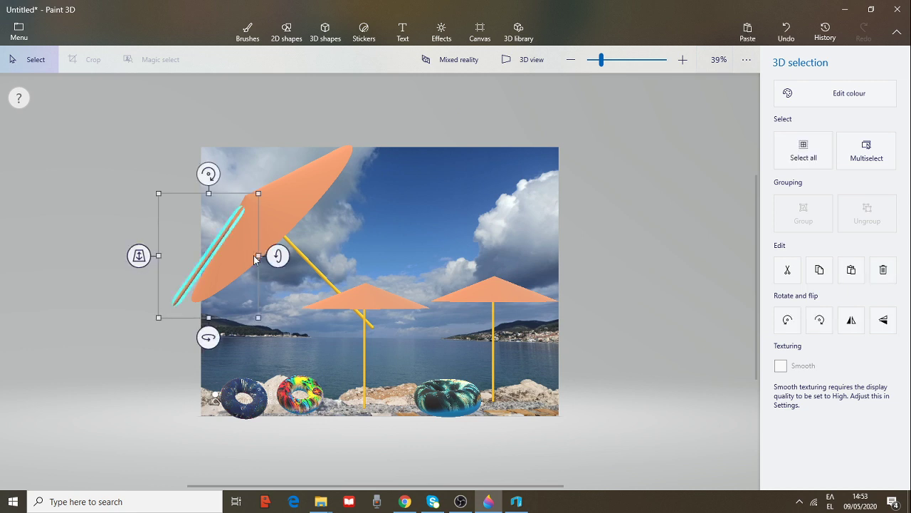
Tilt, move and resize the rib so it lies along the canopy's lower-left edge.
mouse_move(279, 256)
left_mouse_down()
mouse_move(278, 287)
mouse_move(279, 264)
left_mouse_up()
left_click_drag(207, 171, 208, 170)
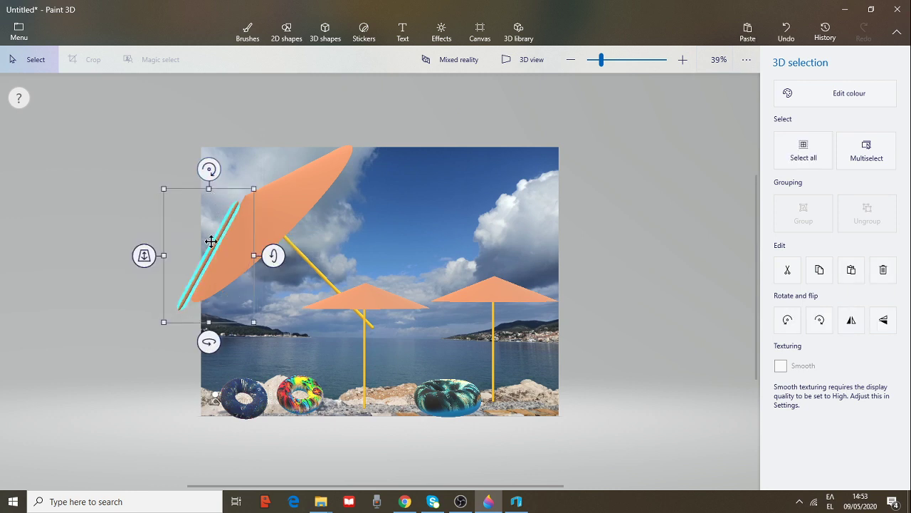
left_click_drag(210, 240, 221, 237)
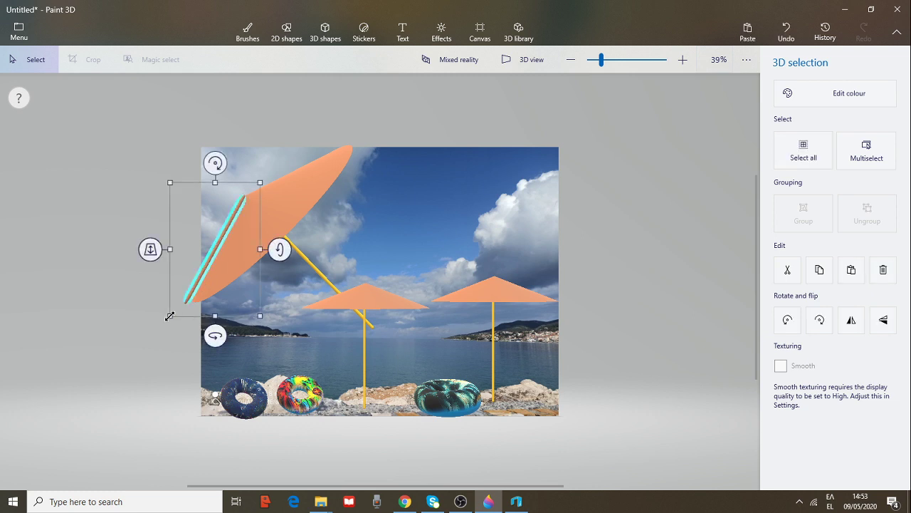
left_click_drag(170, 316, 179, 308)
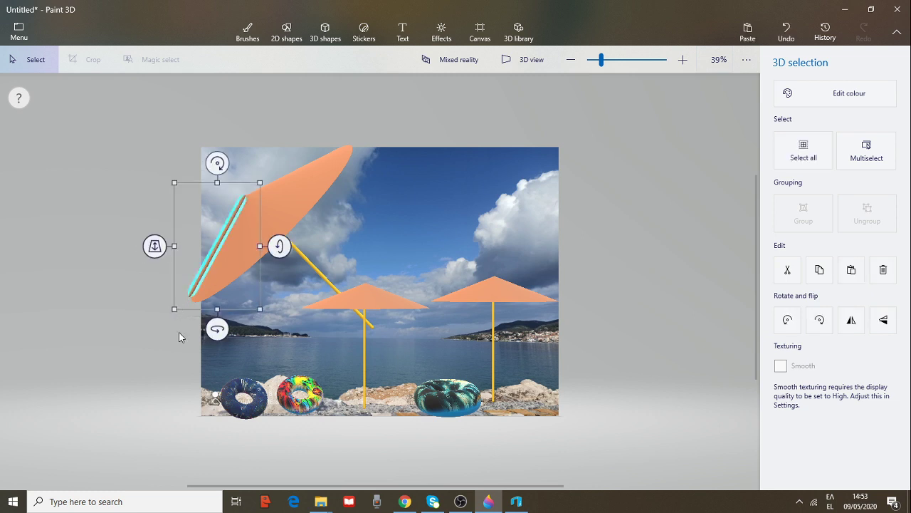
Regroup the rib with the canopy, spin the umbrella back to face forward, and shift it left.
left_click(291, 189, "ctrl")
left_click(805, 218)
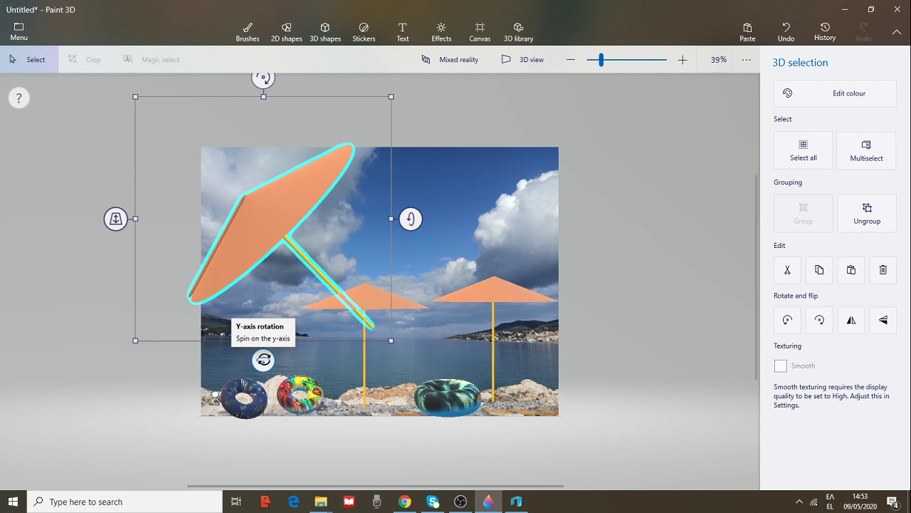
left_click_drag(263, 360, 407, 361)
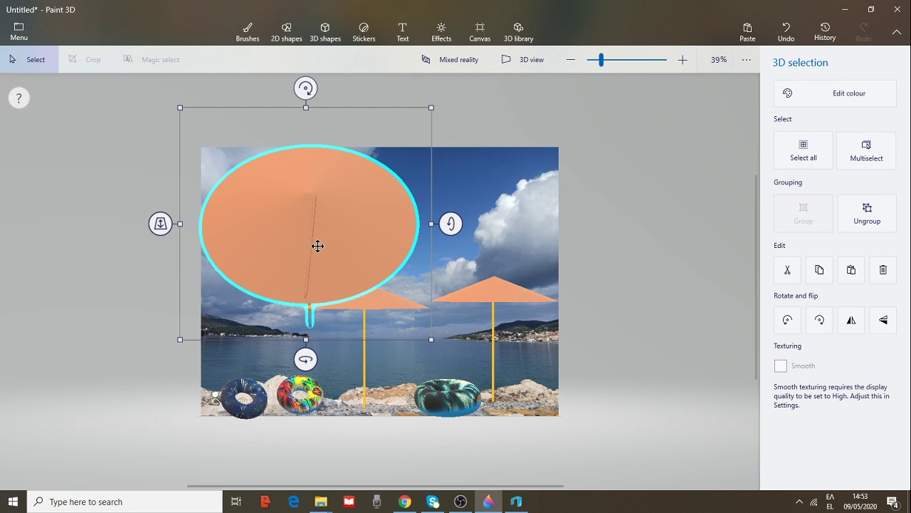
left_click(327, 137)
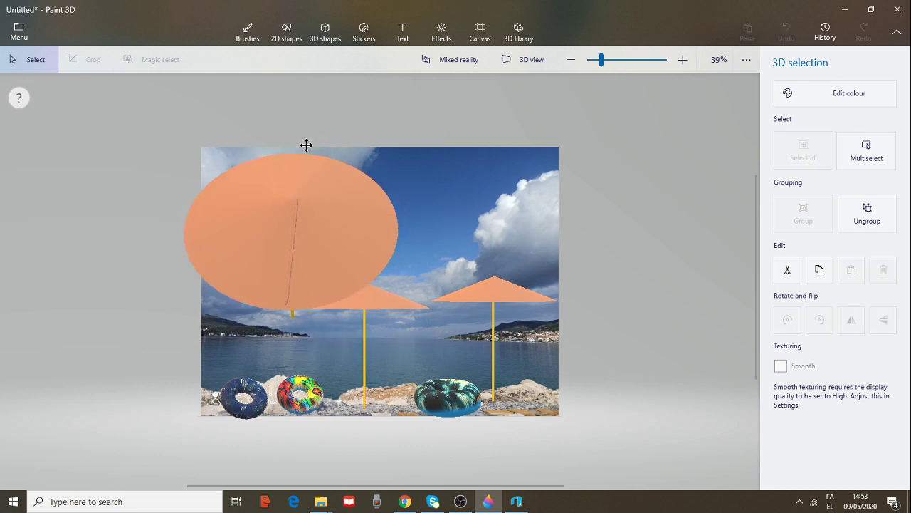
left_click(230, 218)
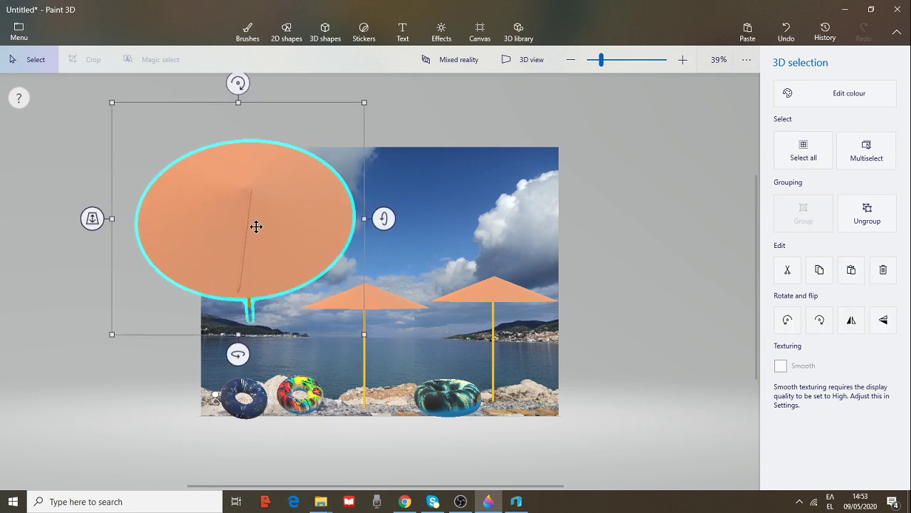
Ungroup the front umbrella and nudge the tube rib sideways and deeper into the canopy.
left_click(864, 219)
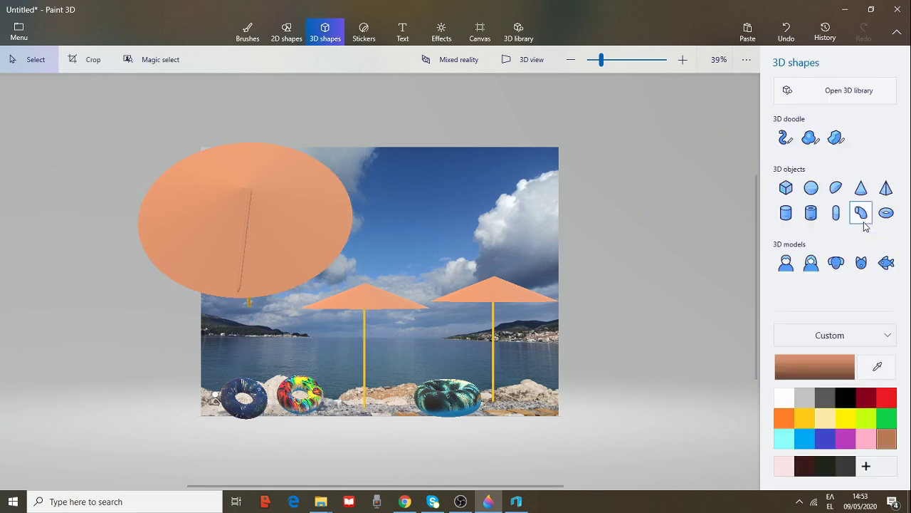
left_click(246, 238)
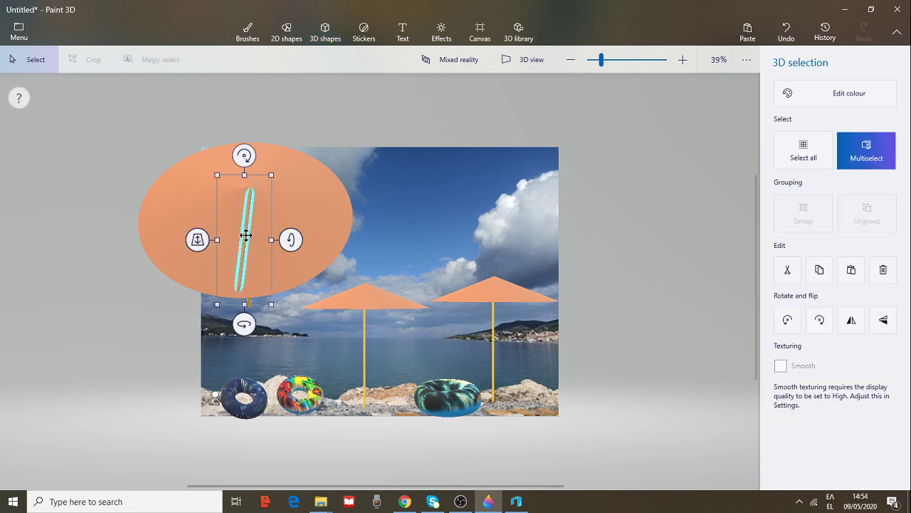
left_click(246, 235, "ctrl")
left_click(246, 235)
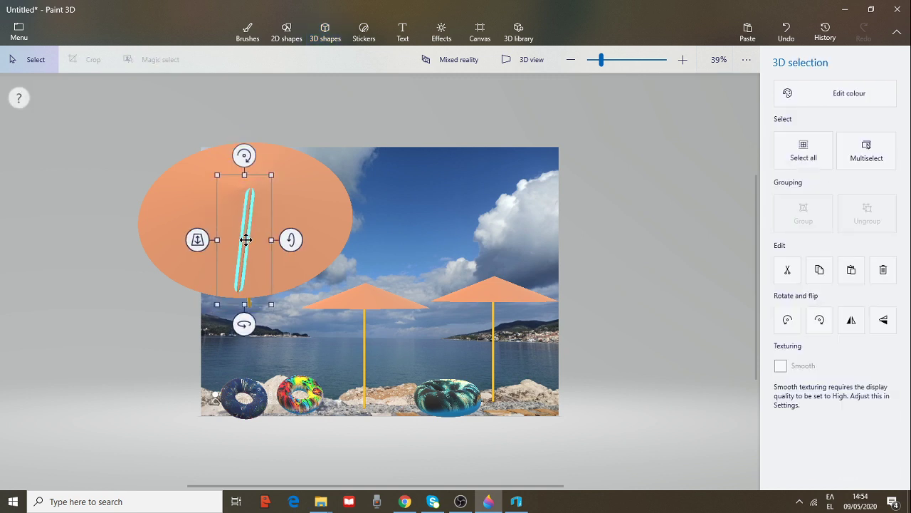
mouse_move(246, 238)
left_mouse_down()
mouse_move(271, 243)
mouse_move(253, 241)
left_mouse_up()
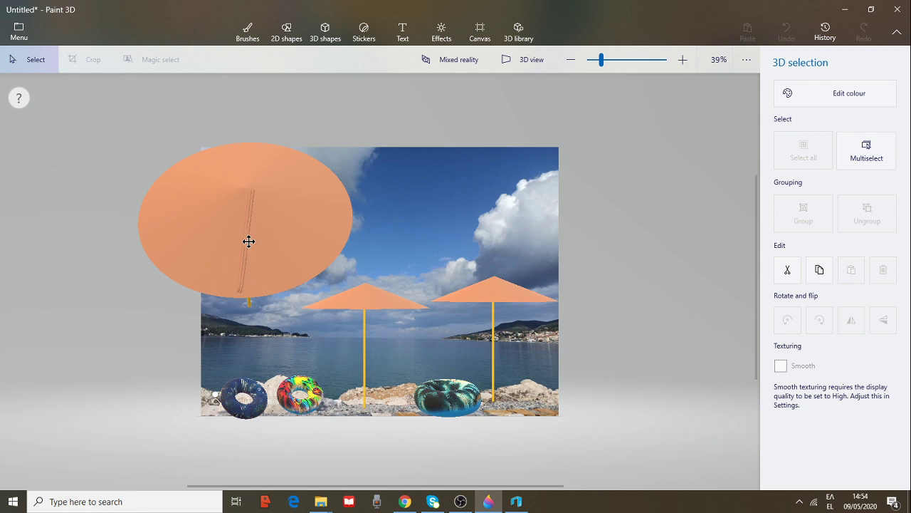
left_click(248, 241)
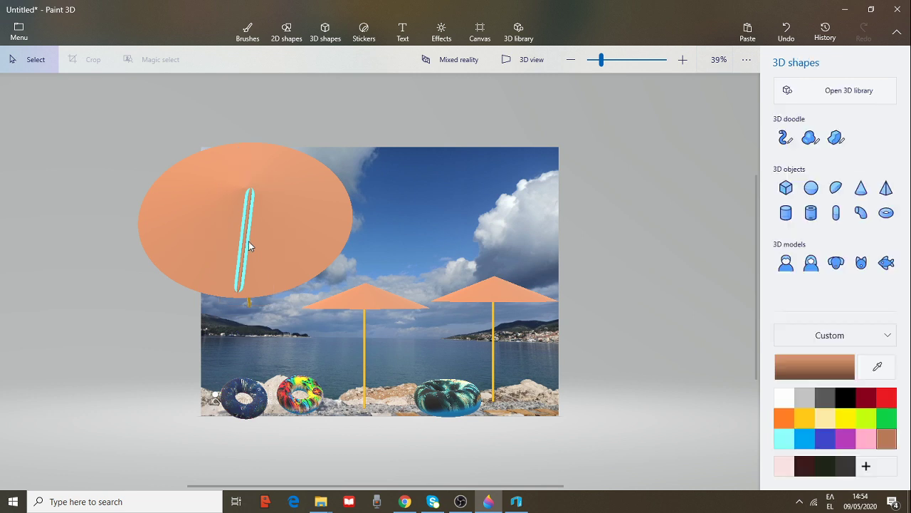
mouse_move(252, 239)
left_mouse_down()
mouse_move(226, 232)
mouse_move(238, 233)
left_mouse_up()
left_click(243, 235)
mouse_move(238, 227)
left_mouse_down()
mouse_move(230, 227)
mouse_move(239, 231)
mouse_move(230, 236)
mouse_move(235, 244)
left_mouse_up()
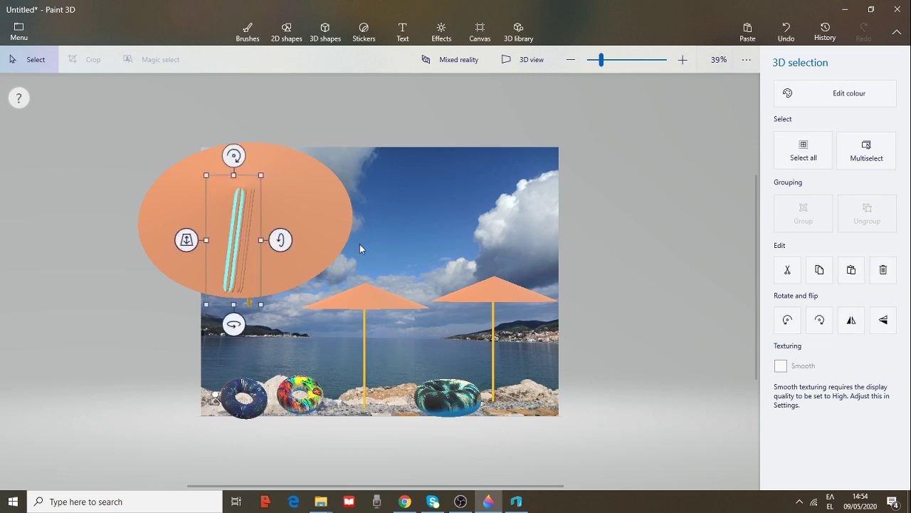
left_click(300, 215)
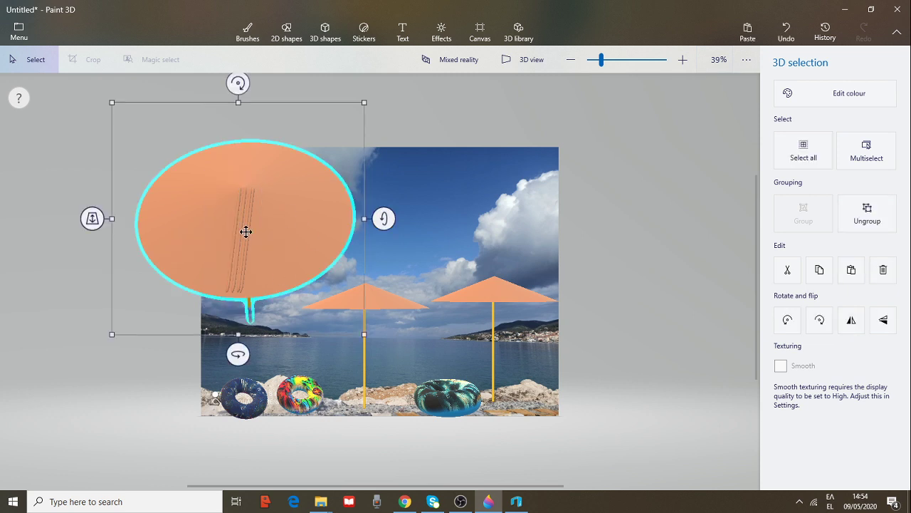
left_click(57, 178)
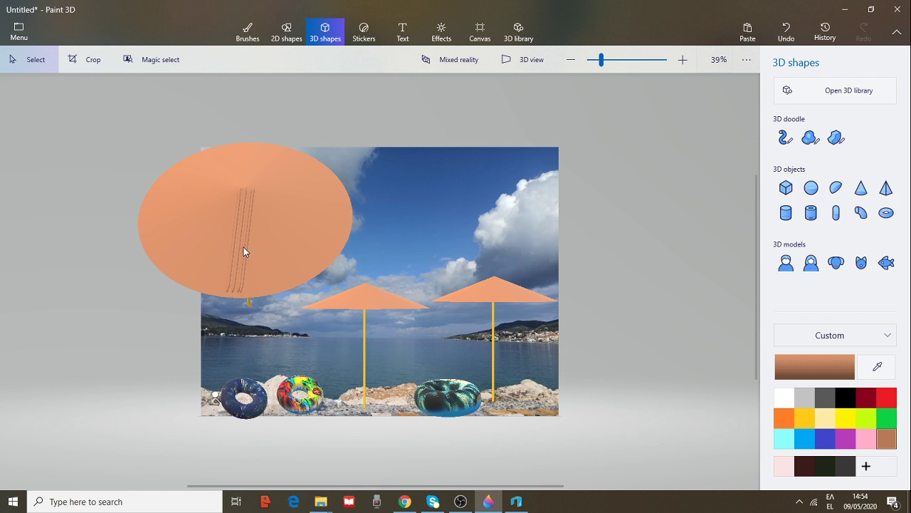
left_click(242, 252)
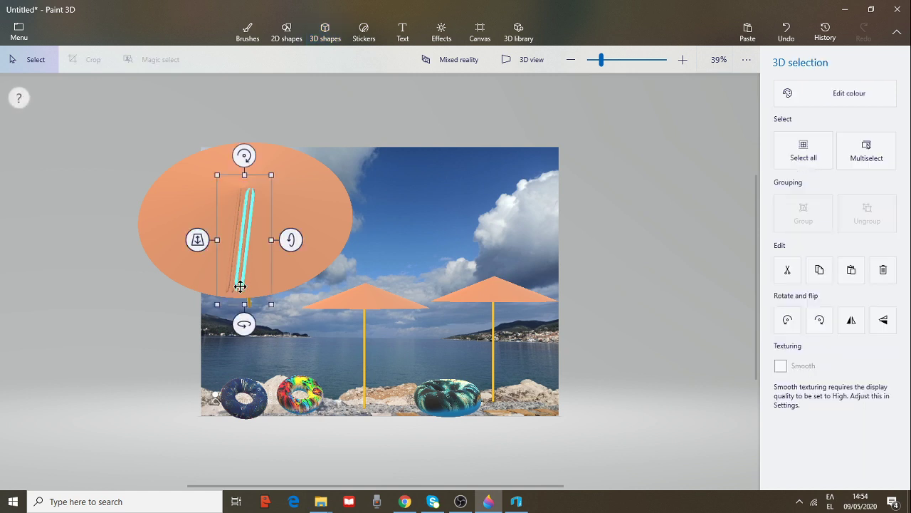
left_click(154, 285)
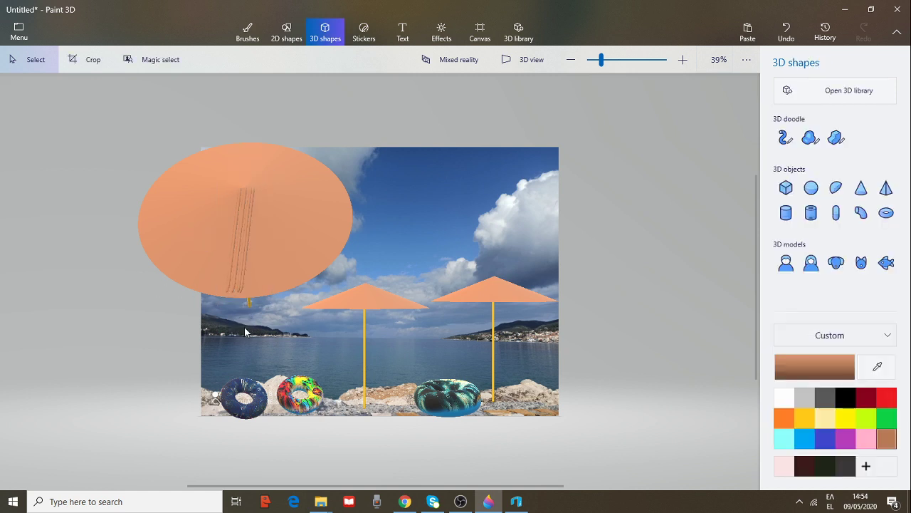
left_click_drag(255, 324, 223, 167)
left_click(243, 266)
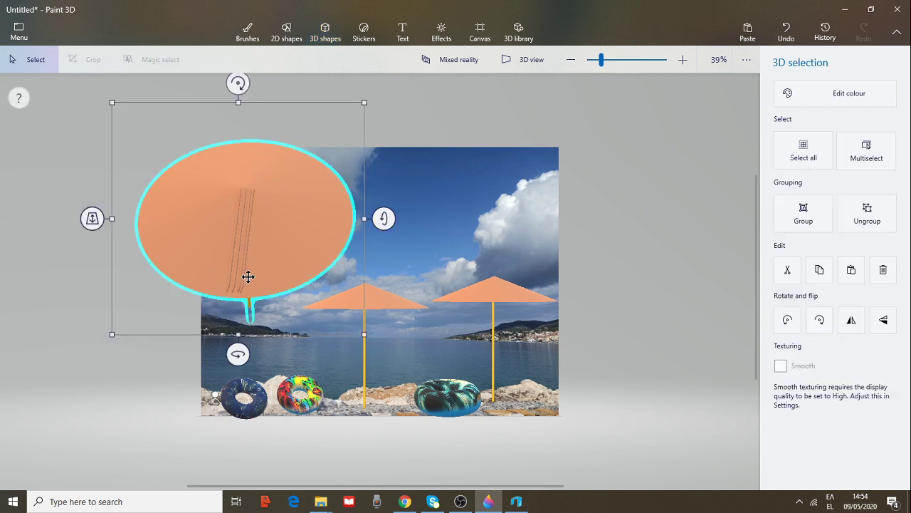
left_click(99, 271)
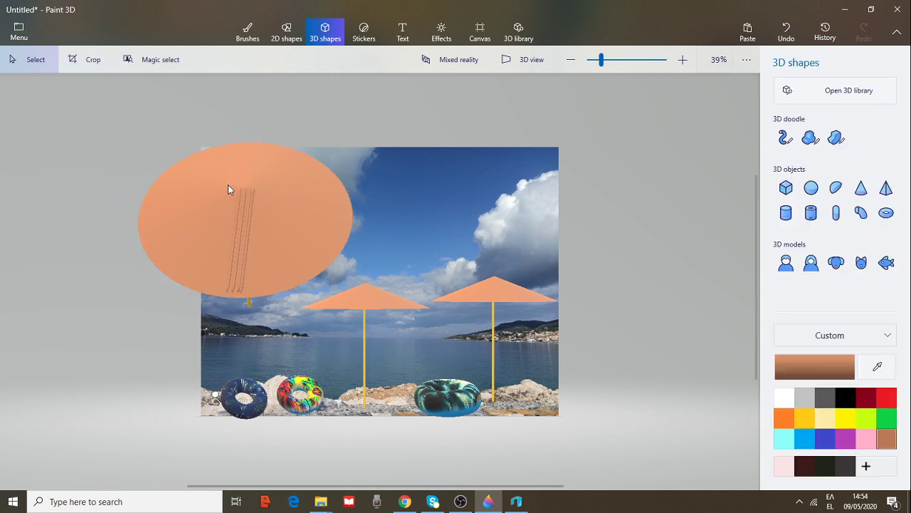
mouse_move(229, 186)
left_mouse_down()
mouse_move(264, 264)
mouse_move(258, 318)
mouse_move(259, 299)
left_mouse_up()
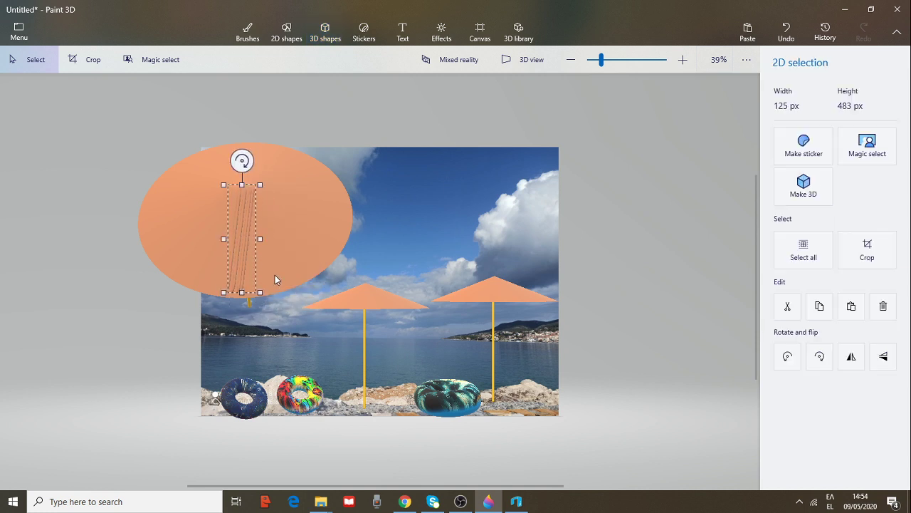
left_click(275, 278)
key("ctrl+z")
mouse_move(246, 242)
left_mouse_down()
mouse_move(211, 235)
mouse_move(246, 235)
left_mouse_up()
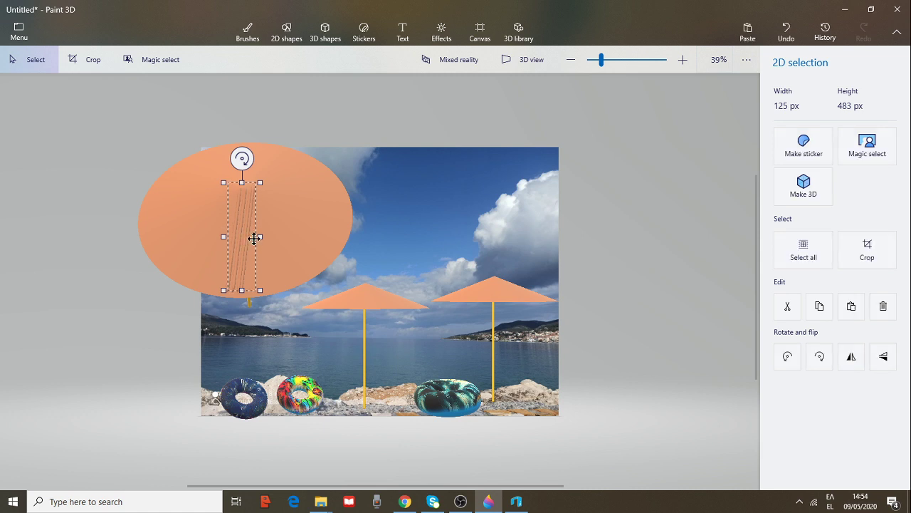
key("Escape")
left_click(254, 243)
mouse_move(236, 237)
left_mouse_down()
mouse_move(199, 249)
mouse_move(56, 221)
mouse_move(96, 228)
mouse_move(86, 236)
left_mouse_up()
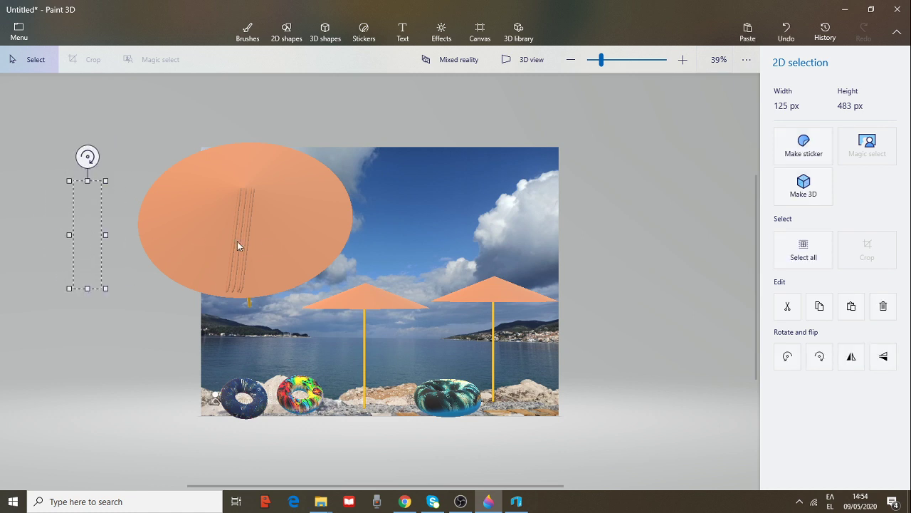
left_click(241, 243)
left_click(243, 241)
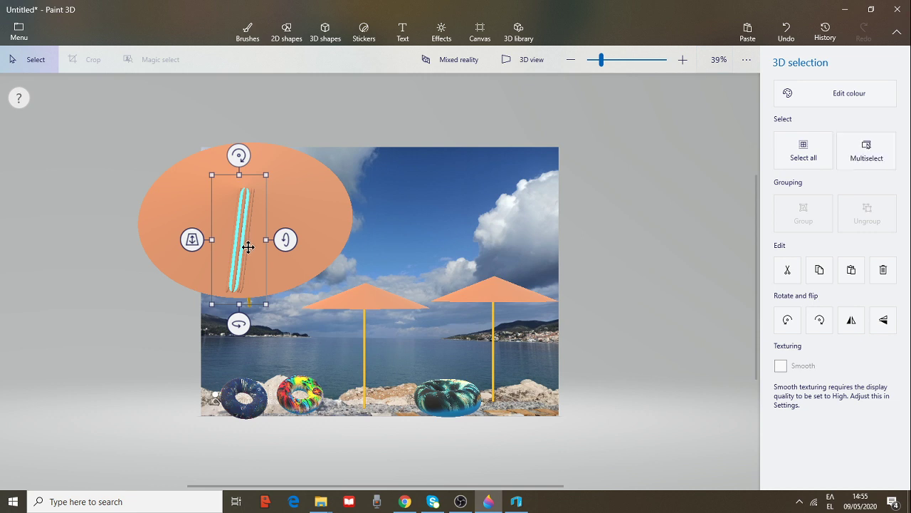
Move the tube ribs off the canopy to the right, beside the beach photo.
left_click(248, 247)
left_click(240, 247)
mouse_move(240, 236)
left_mouse_down()
mouse_move(282, 257)
mouse_move(525, 252)
mouse_move(605, 240)
left_mouse_up()
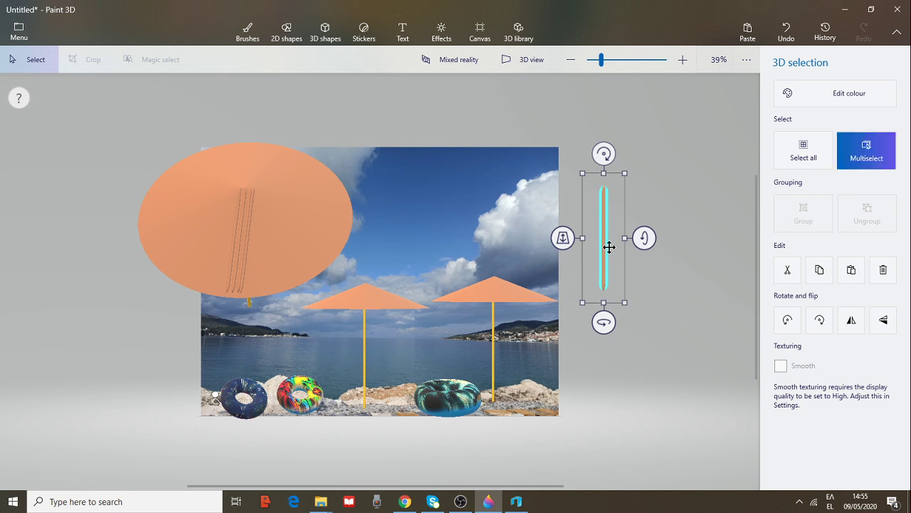
key("ctrl+z")
key("ctrl+y")
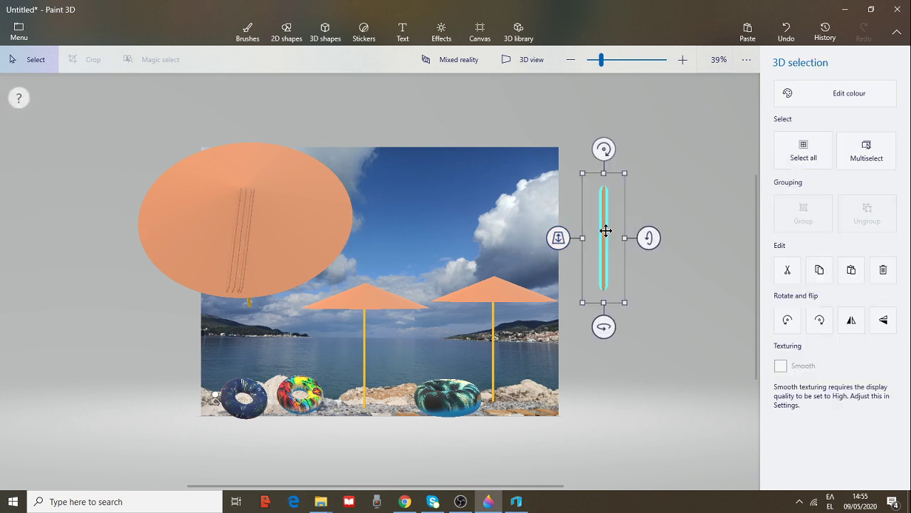
mouse_move(604, 230)
left_mouse_down()
mouse_move(615, 228)
mouse_move(590, 243)
mouse_move(602, 240)
left_mouse_up()
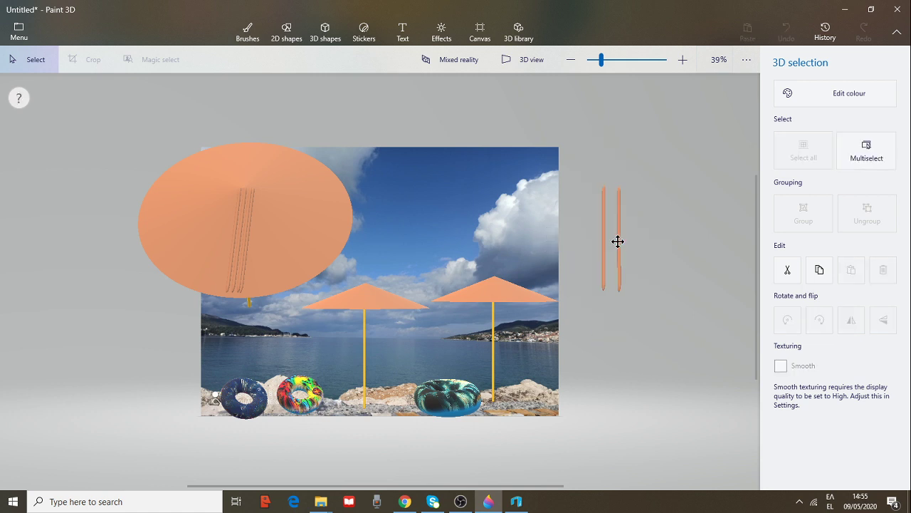
Pull individual ribs apart and stand them next to each other beside the photo.
left_click(611, 241)
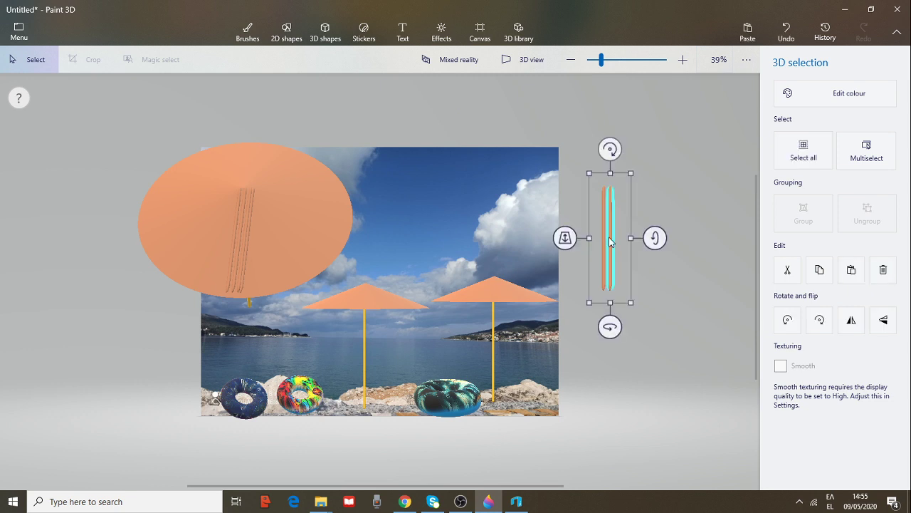
left_click(610, 242)
mouse_move(604, 235)
left_mouse_down()
mouse_move(624, 238)
mouse_move(610, 236)
left_mouse_up()
left_click(611, 237)
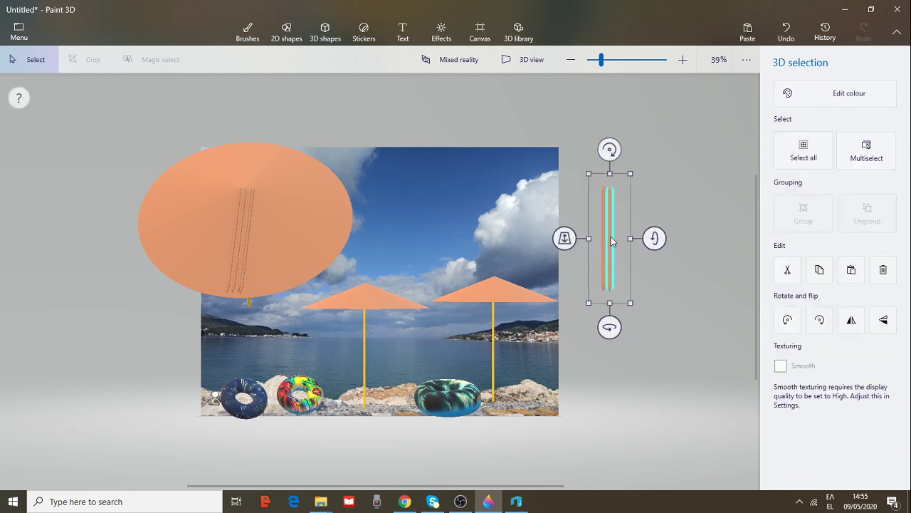
left_click(611, 236)
left_click(609, 240)
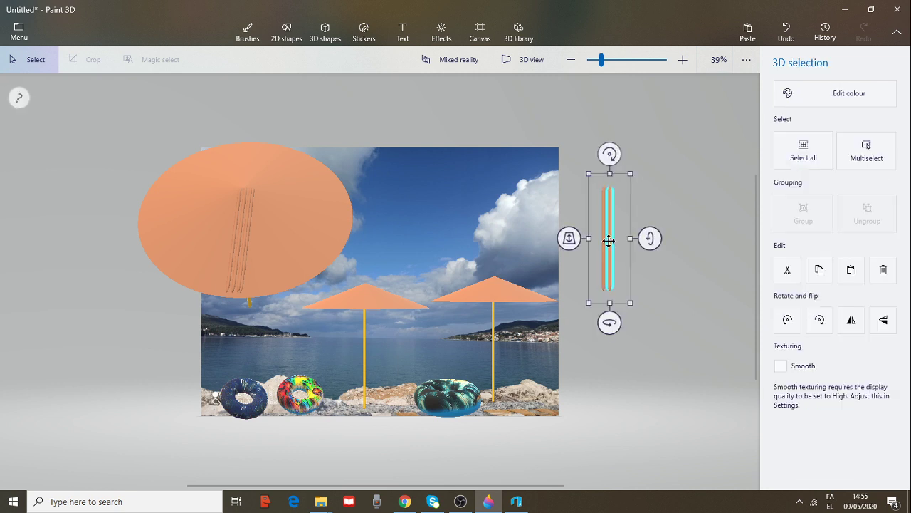
left_click_drag(609, 240, 608, 240)
key("ctrl")
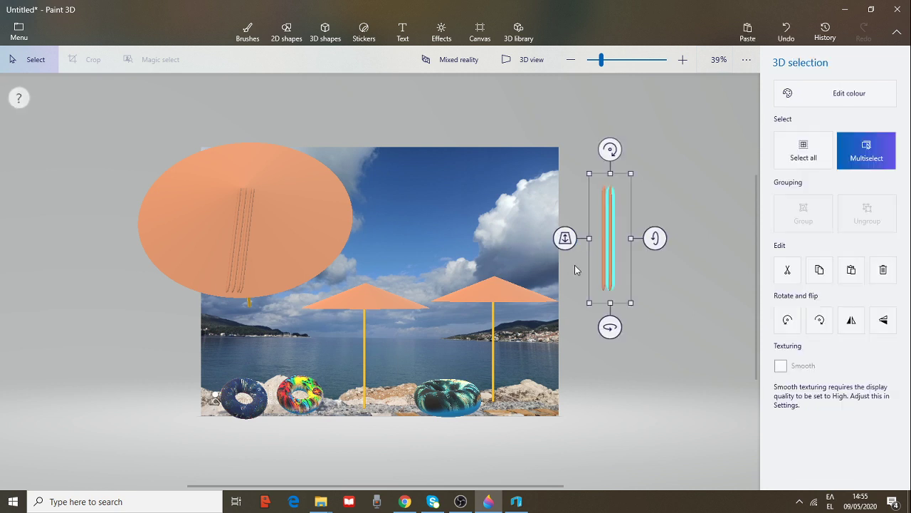
mouse_move(604, 245)
left_mouse_down()
mouse_move(617, 246)
mouse_move(608, 244)
mouse_move(617, 234)
mouse_move(607, 235)
left_mouse_up()
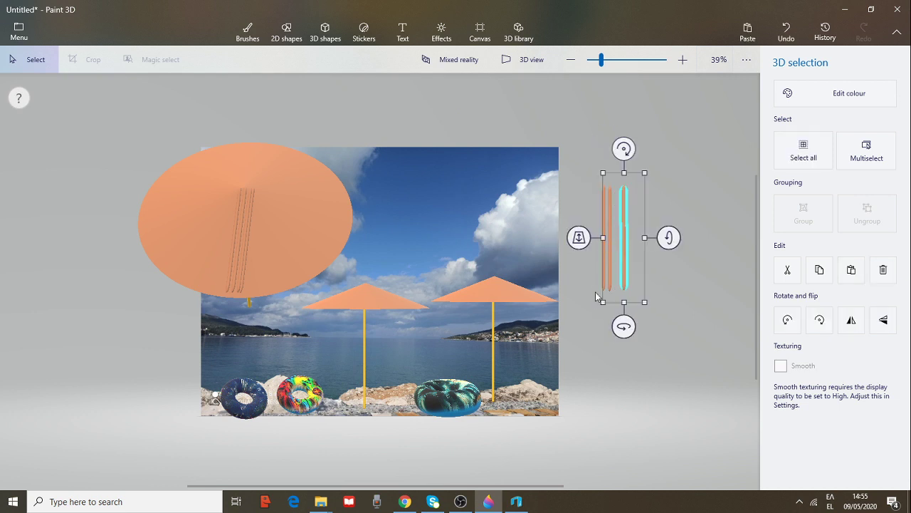
Shift the middle and leftmost ribs so all the ribs line up in a row.
left_click(608, 271)
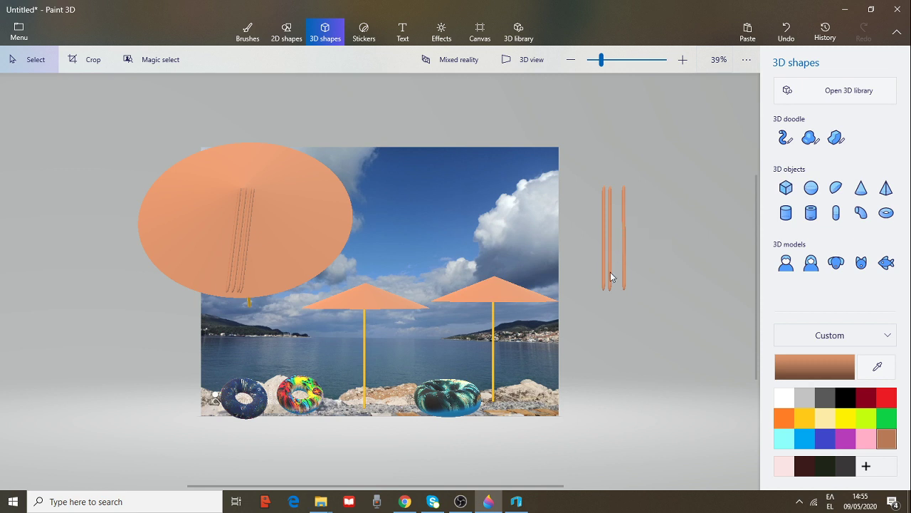
left_click(611, 278)
mouse_move(610, 268)
left_mouse_down()
mouse_move(631, 271)
mouse_move(604, 274)
left_mouse_up()
left_click(613, 280)
left_click(606, 280)
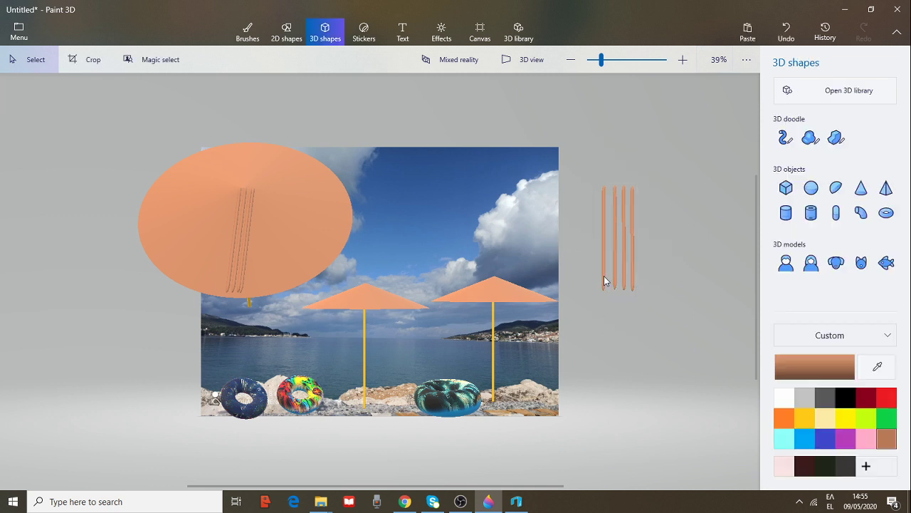
left_click(604, 280)
left_click(604, 278)
mouse_move(604, 278)
left_mouse_down()
mouse_move(588, 273)
mouse_move(598, 277)
left_mouse_up()
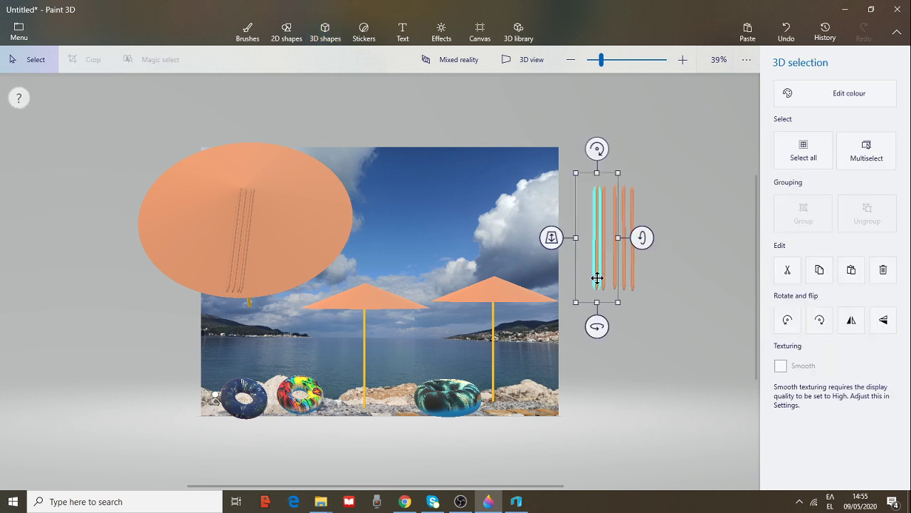
left_click(648, 325)
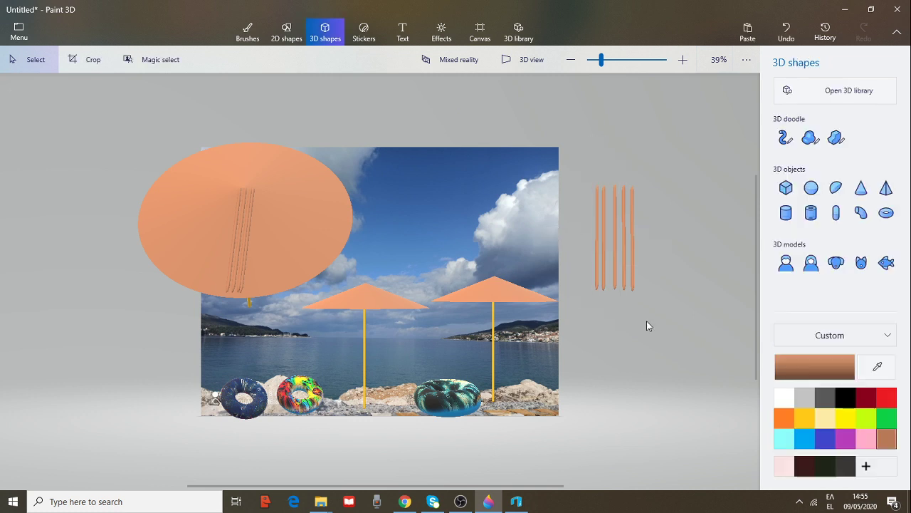
left_click(605, 279)
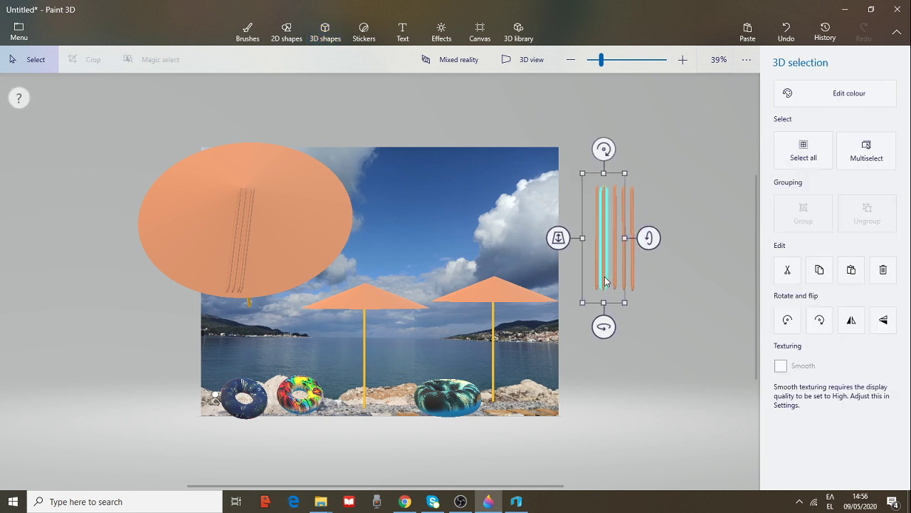
left_click_drag(606, 279, 616, 281)
Nudge the whole tube set into position and select the rightmost tube.
left_click(656, 299)
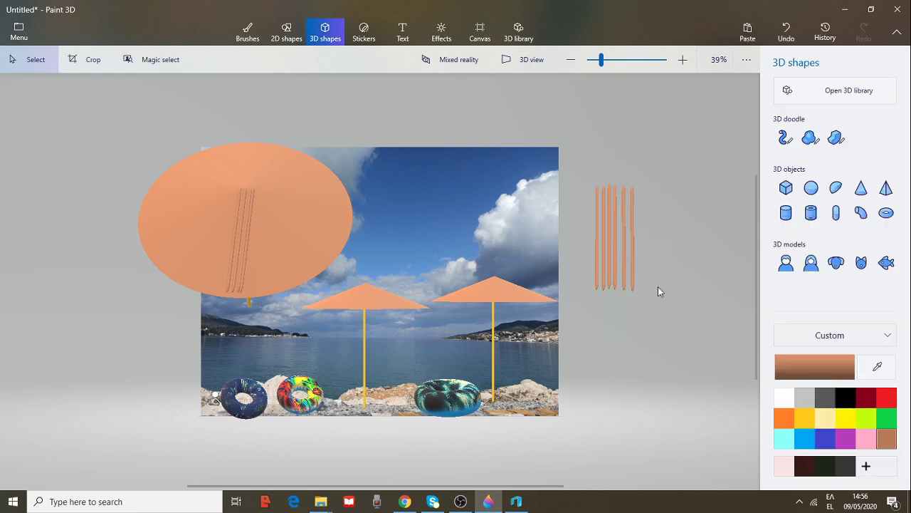
left_click(627, 273)
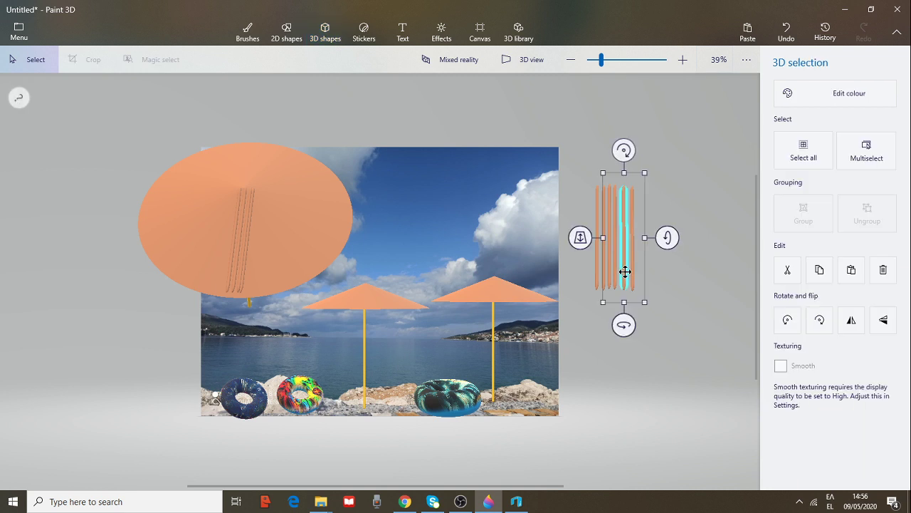
left_click_drag(625, 271, 622, 267)
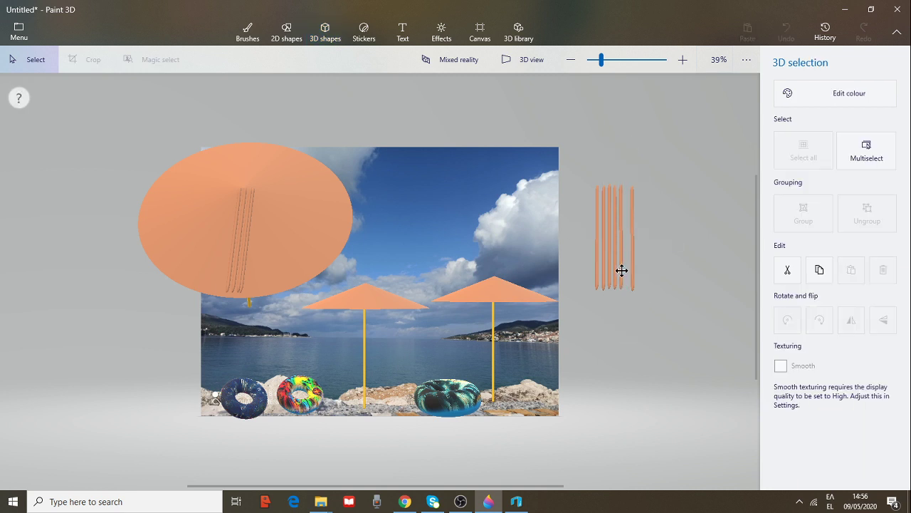
left_click(622, 271)
left_click(636, 284)
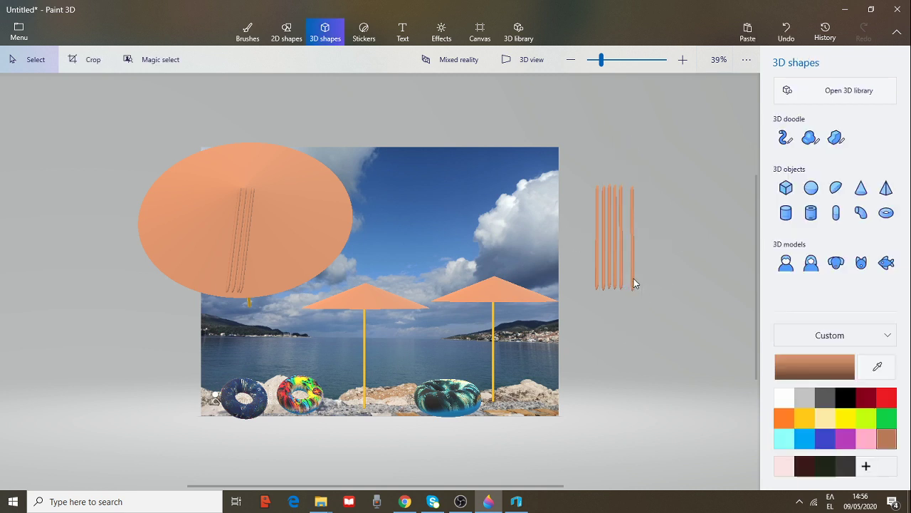
left_click(635, 282)
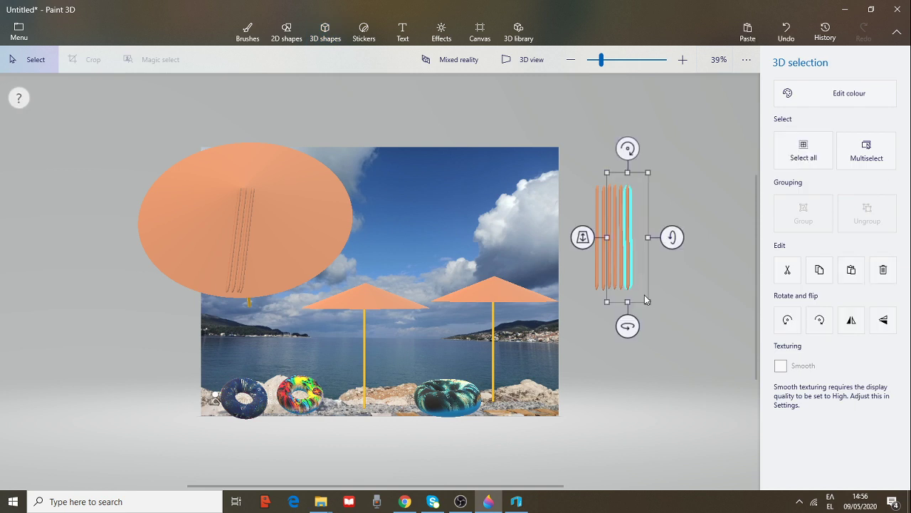
Select every tube in the set and drag out a duplicate toward the umbrella.
left_click(646, 310)
left_click_drag(647, 310, 578, 157)
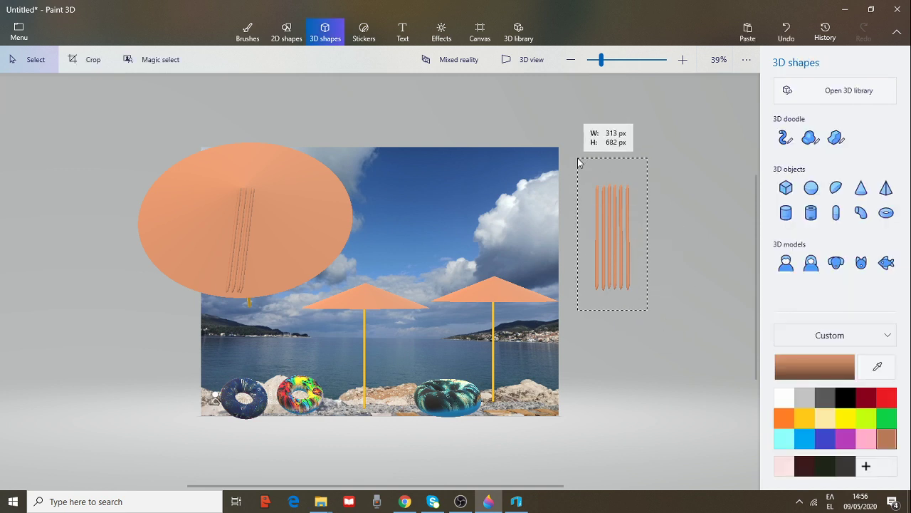
left_click(628, 227, "ctrl")
left_click(628, 227, "ctrl")
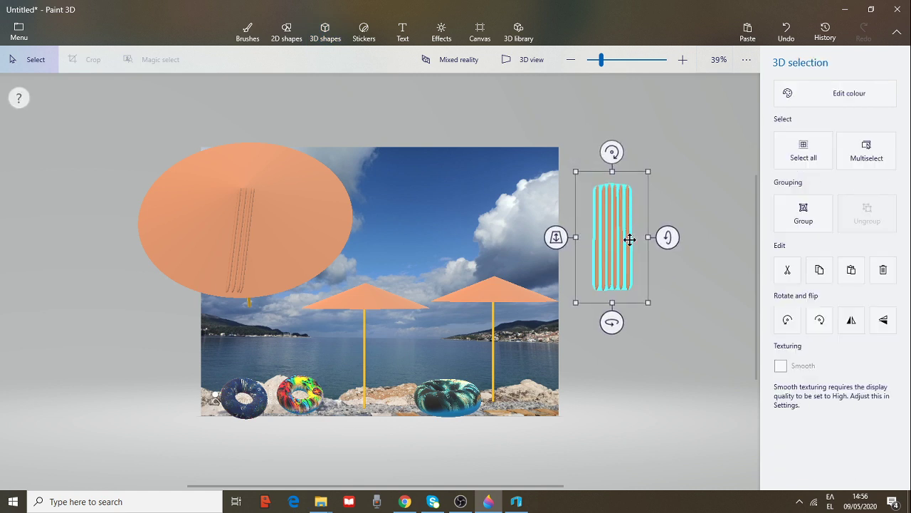
left_click_drag(629, 240, 326, 240, "ctrl")
Move the tube copy onto the oval canopy and tilt it to a diagonal slant.
left_click_drag(265, 155, 257, 156)
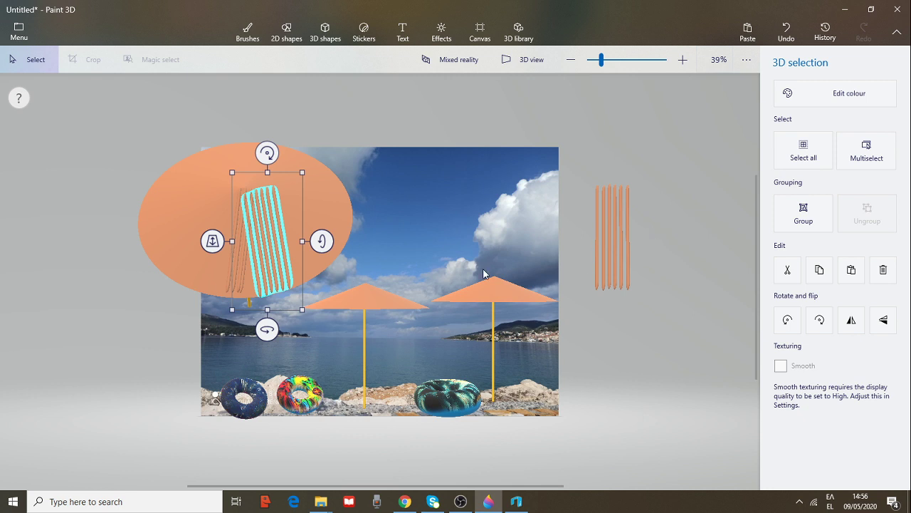
left_click(276, 260)
left_click(276, 260)
left_click_drag(273, 252, 311, 247)
left_click_drag(299, 136, 273, 142)
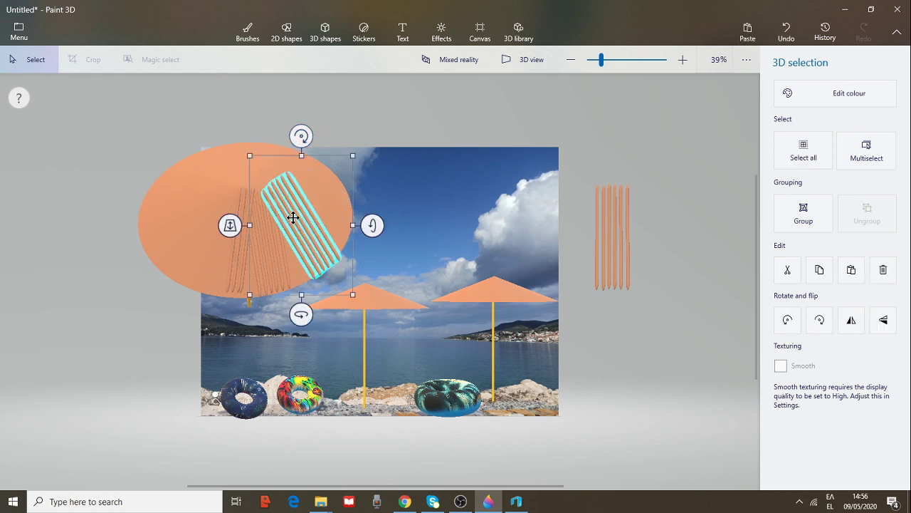
Group the tube copy into one bundle, then paste a copy and tilt it diagonally across the canopy.
mouse_move(293, 215)
left_mouse_down()
mouse_move(277, 217)
mouse_move(279, 224)
left_mouse_up()
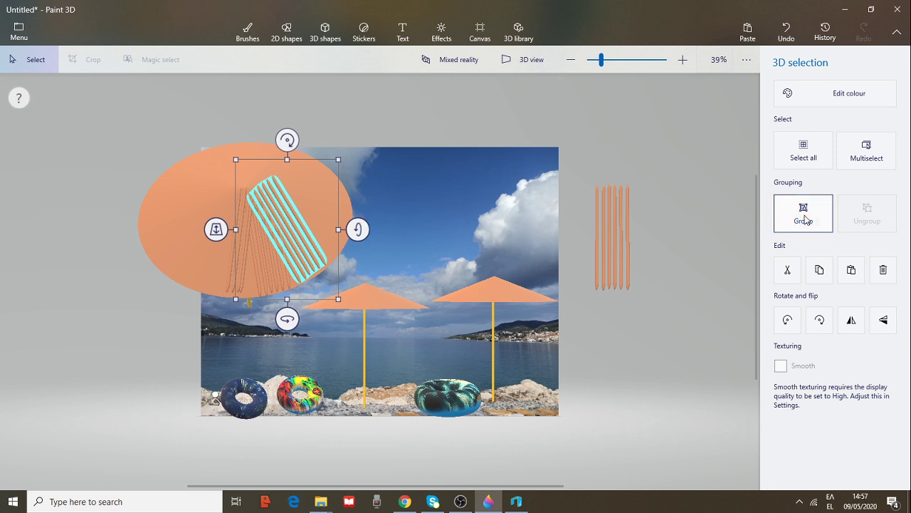
key("ctrl+g")
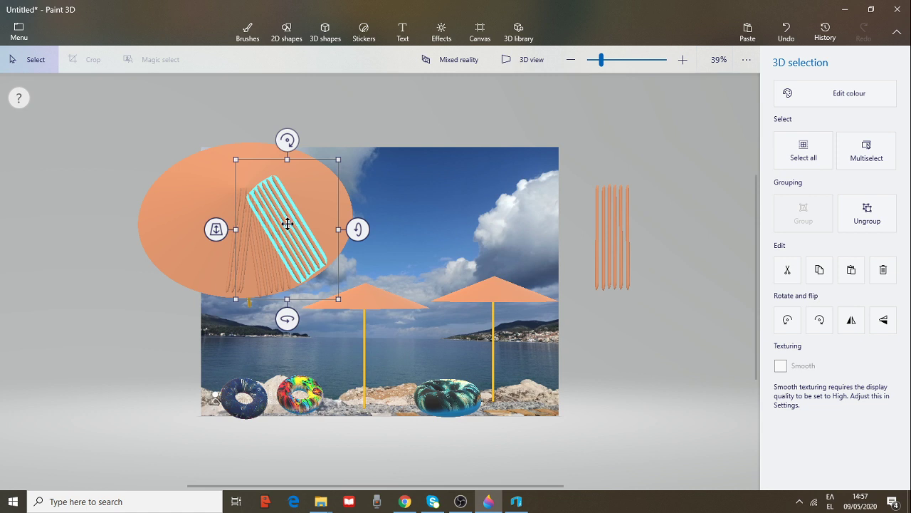
key("ctrl")
left_click(288, 228, "ctrl")
left_click(297, 230)
left_click(301, 234)
left_click_drag(297, 238, 315, 218)
left_click_drag(311, 122, 275, 128)
left_click_drag(314, 206, 299, 220)
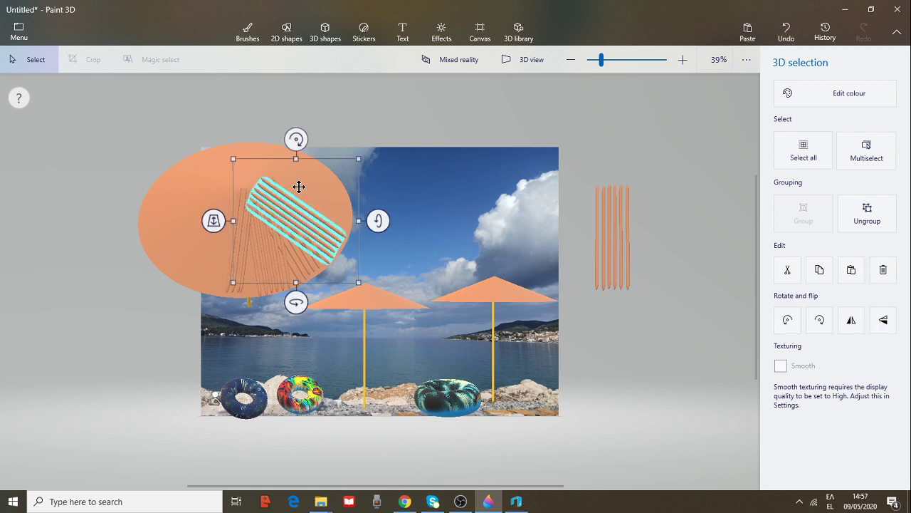
Paste two more bundle copies, placing the second one and turning it almost horizontal.
left_click(298, 186, "ctrl")
left_click(288, 218)
left_click_drag(291, 220, 295, 186)
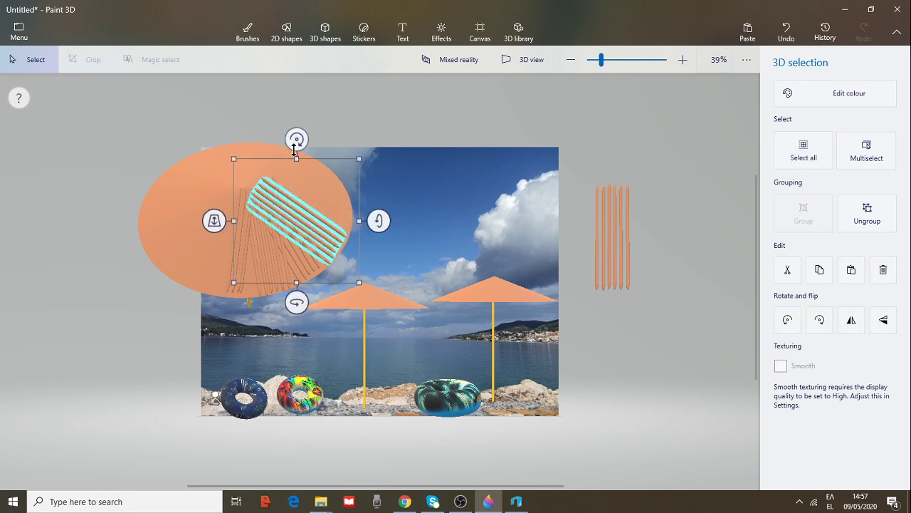
key("ctrl")
left_click_drag(291, 224, 302, 197)
left_click_drag(311, 112, 284, 118)
left_click_drag(316, 179, 304, 191)
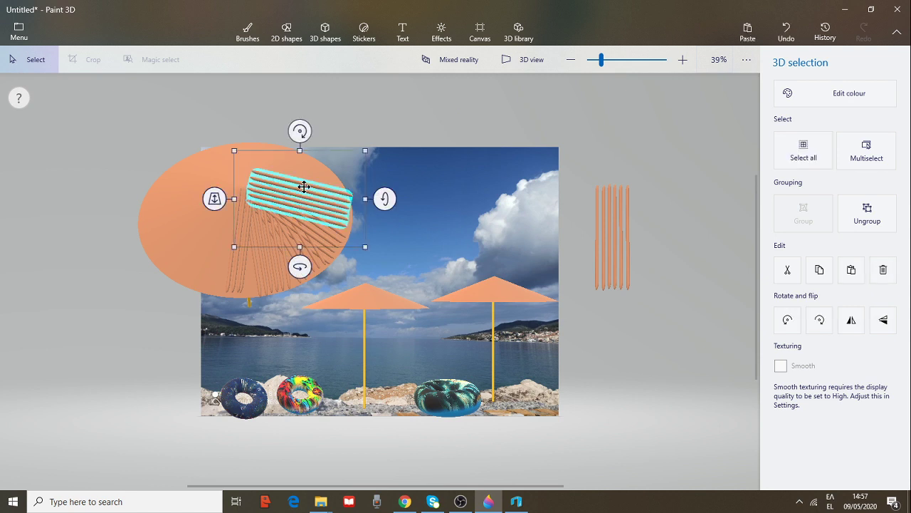
key("ctrl+z")
key("ctrl+y")
Move that bundle up toward the canopy top and tilt it about −15°.
left_click(299, 182)
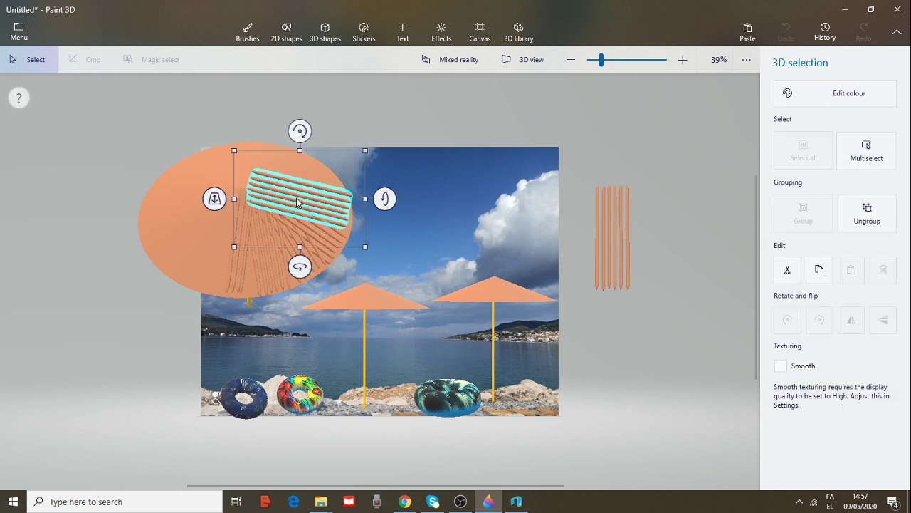
left_click_drag(297, 198, 287, 171)
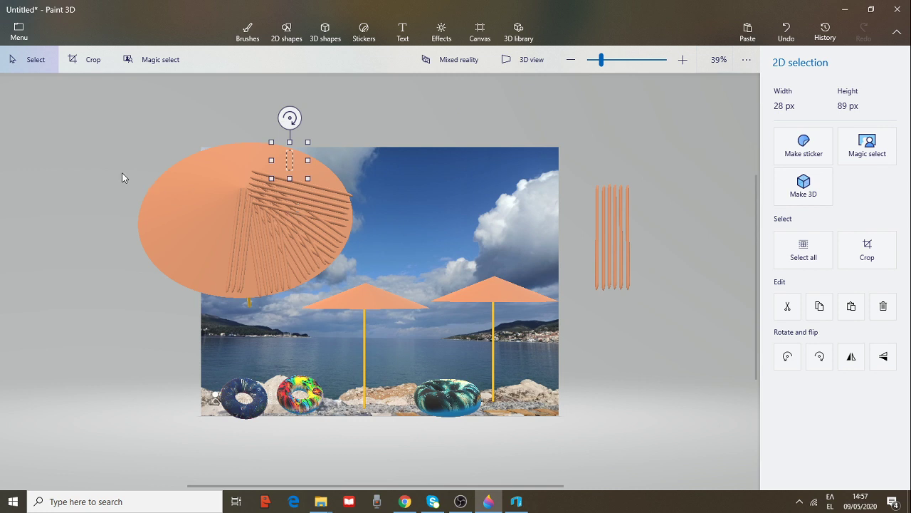
left_click(305, 218)
left_click(307, 202)
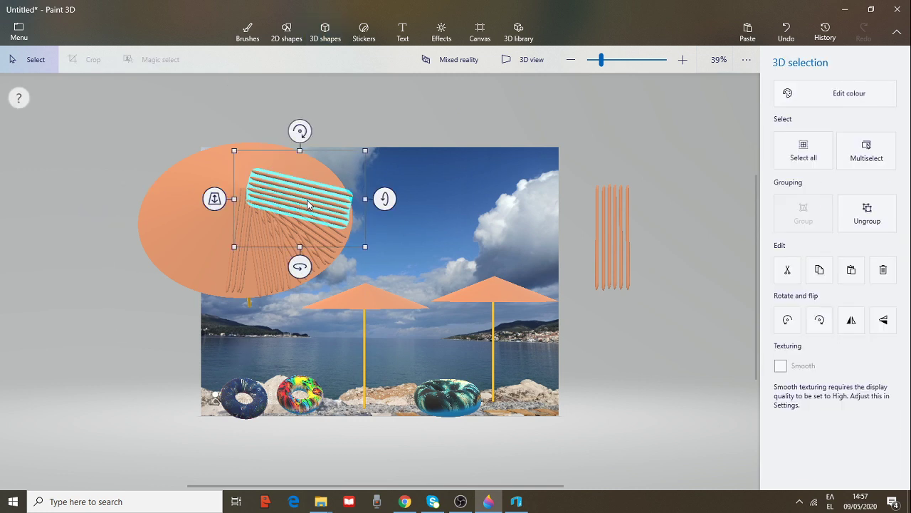
left_click_drag(307, 200, 290, 170)
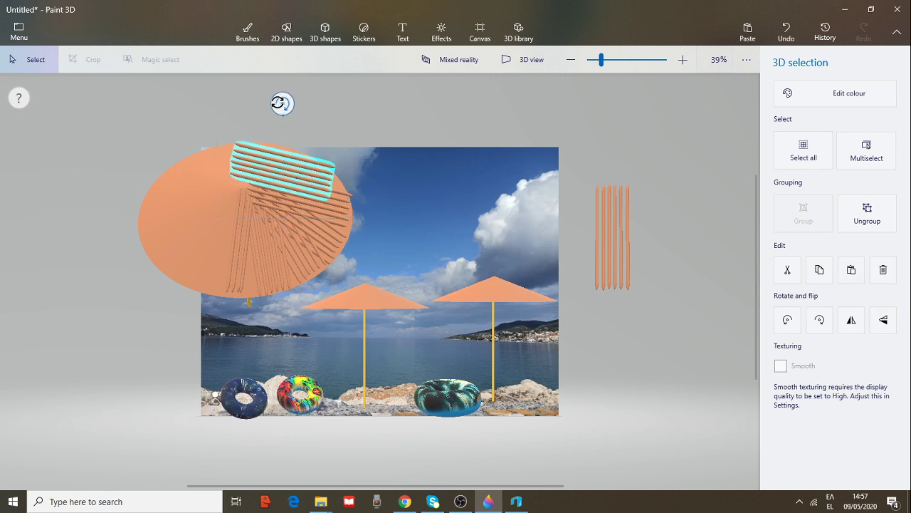
left_click_drag(281, 104, 270, 125)
left_click_drag(251, 165, 246, 178)
left_click_drag(276, 123, 269, 122)
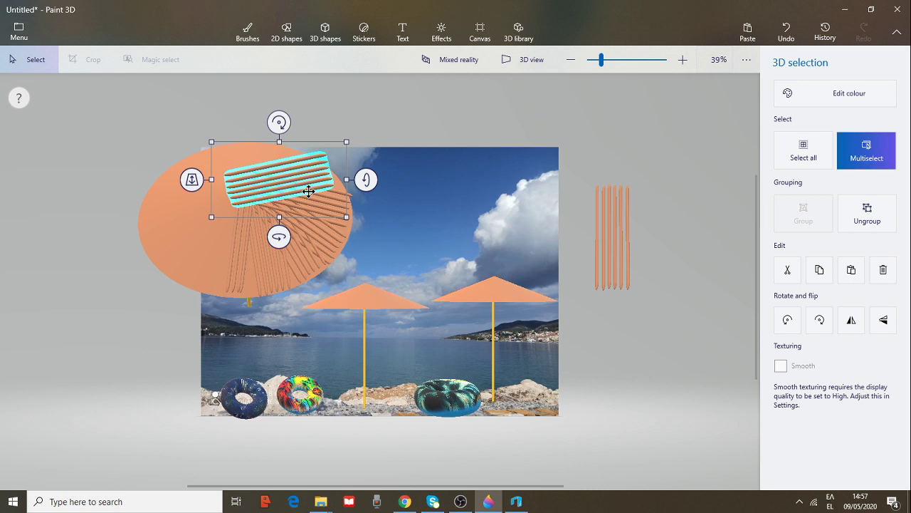
Paste another bundle, rotate it steeper and resize it to fit the canopy's upper-left edge.
left_click(308, 191, "ctrl")
left_click(308, 191)
left_click(303, 184, "ctrl")
left_click(282, 179)
left_click_drag(284, 178, 281, 128)
left_click_drag(265, 96, 216, 190)
left_click_drag(272, 171, 222, 189)
left_click_drag(147, 124, 176, 143)
left_click_drag(211, 197, 199, 173)
mouse_move(273, 115)
left_mouse_down()
mouse_move(265, 110)
mouse_move(259, 130)
mouse_move(284, 116)
mouse_move(272, 104)
left_mouse_up()
left_click_drag(151, 102, 187, 133)
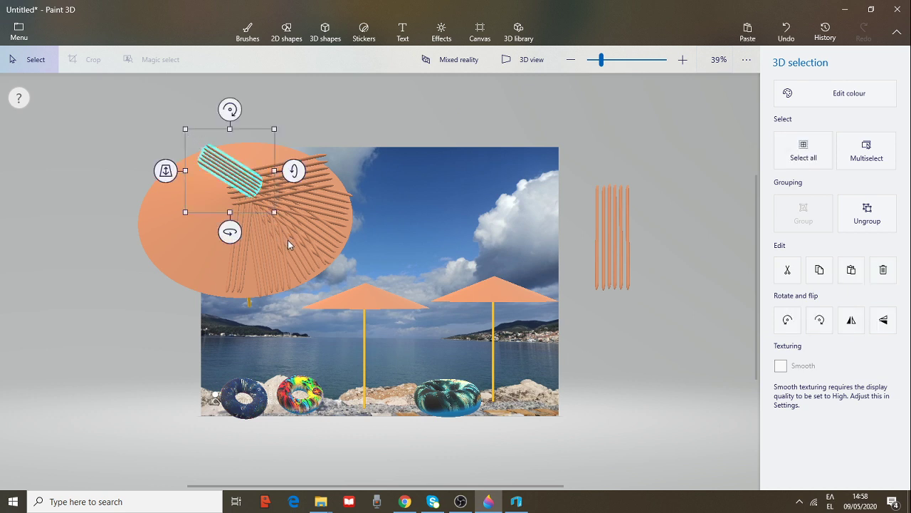
left_click(86, 176)
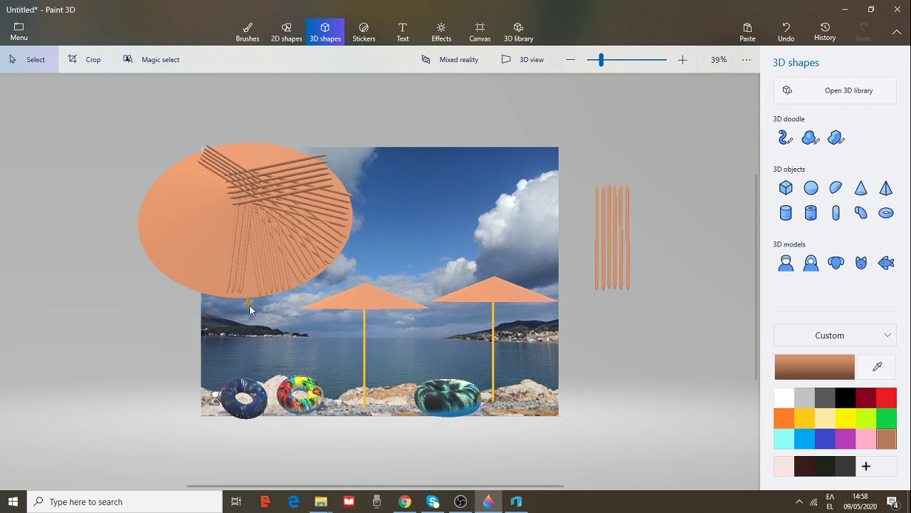
Box-select the front umbrella with its rod bundles, group them, and test-rotate the group.
left_click_drag(85, 110, 362, 373)
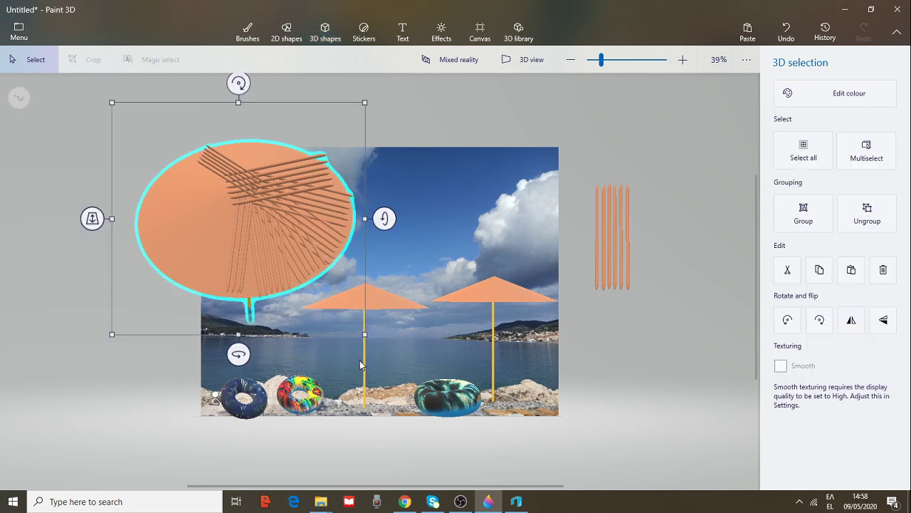
left_click(802, 224)
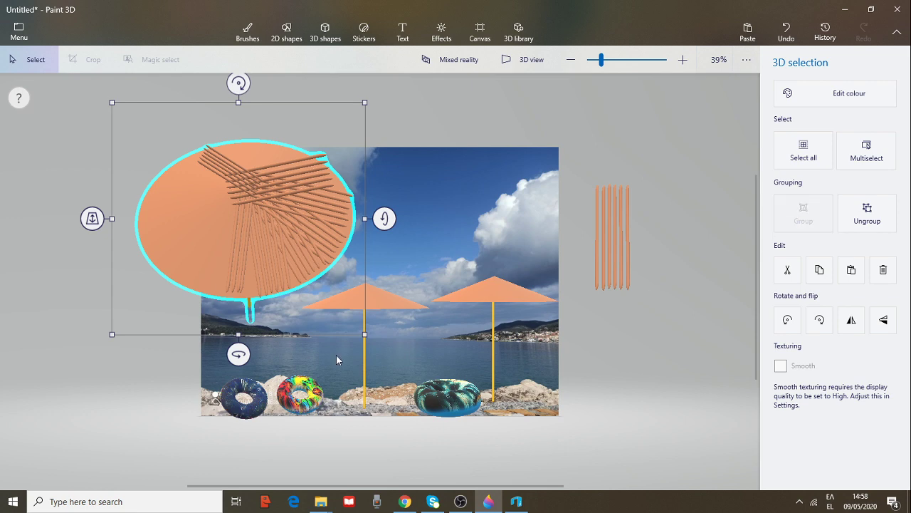
left_click(243, 313)
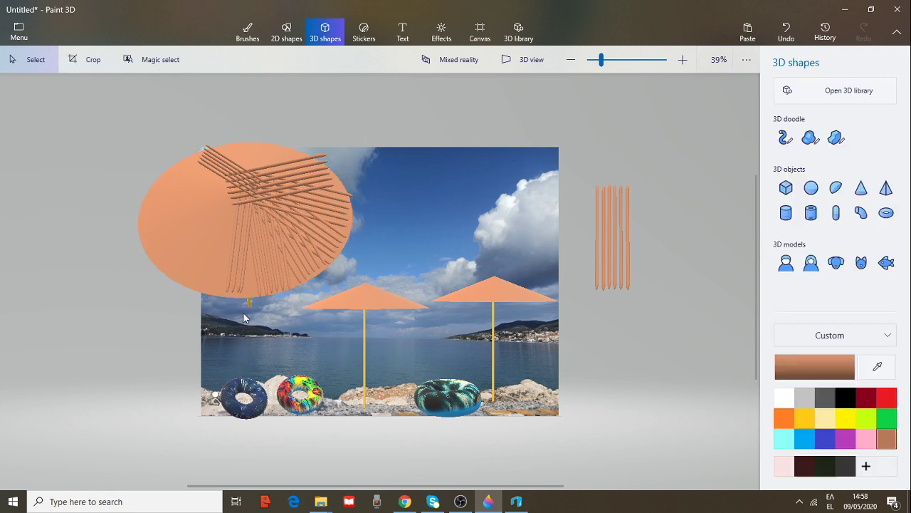
left_click(248, 307)
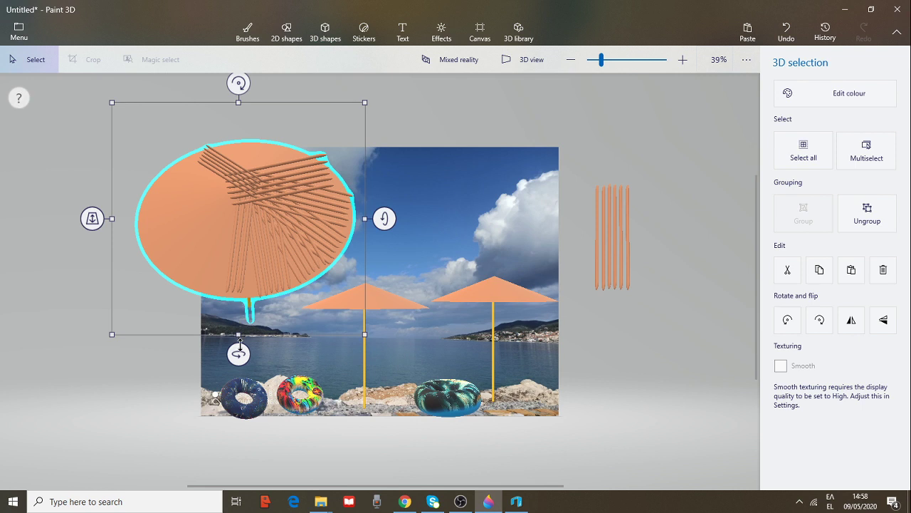
left_click_drag(238, 354, 302, 361)
left_click_drag(359, 365, 357, 367)
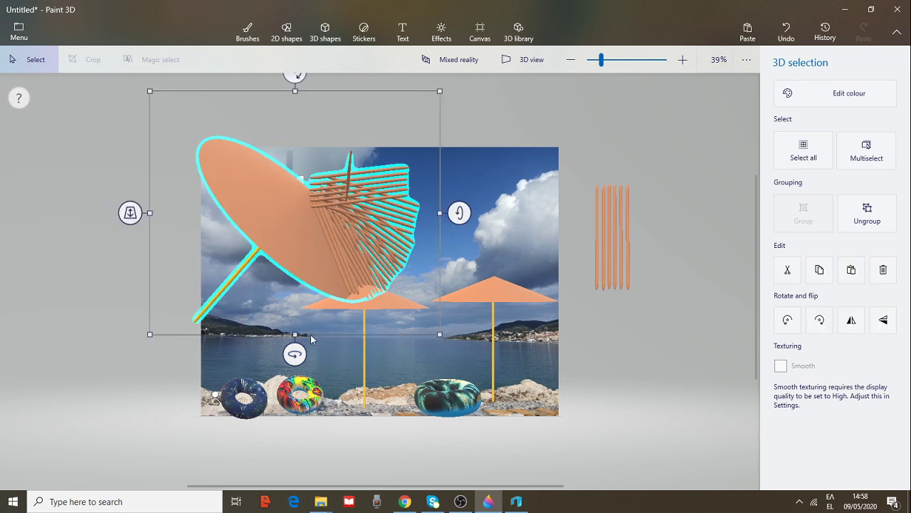
left_click_drag(295, 354, 215, 351)
left_click_drag(137, 348, 202, 358)
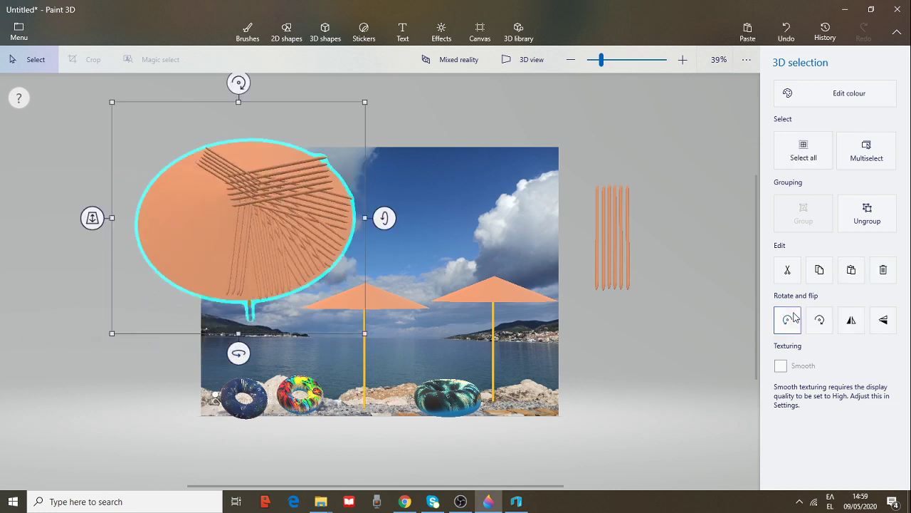
left_click(867, 221)
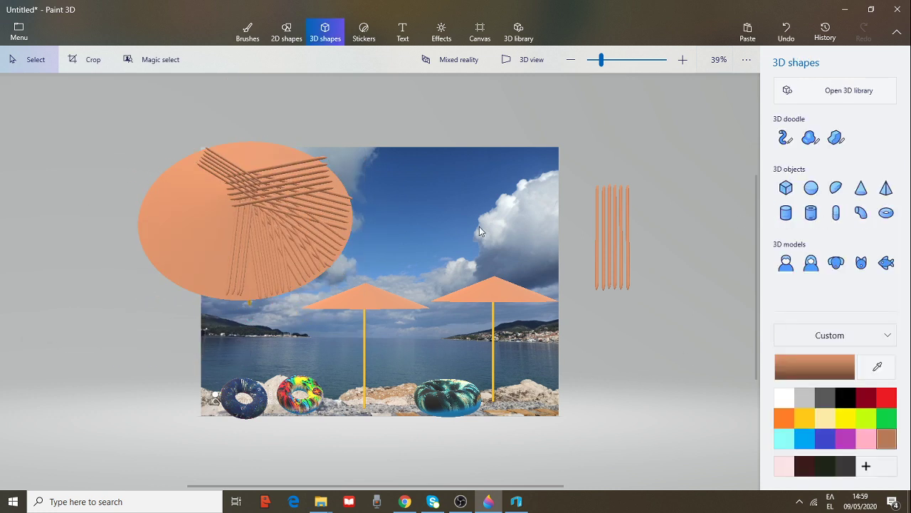
Reposition the striped rib piece in depth and rotate it 26° on the canopy.
left_click(266, 187)
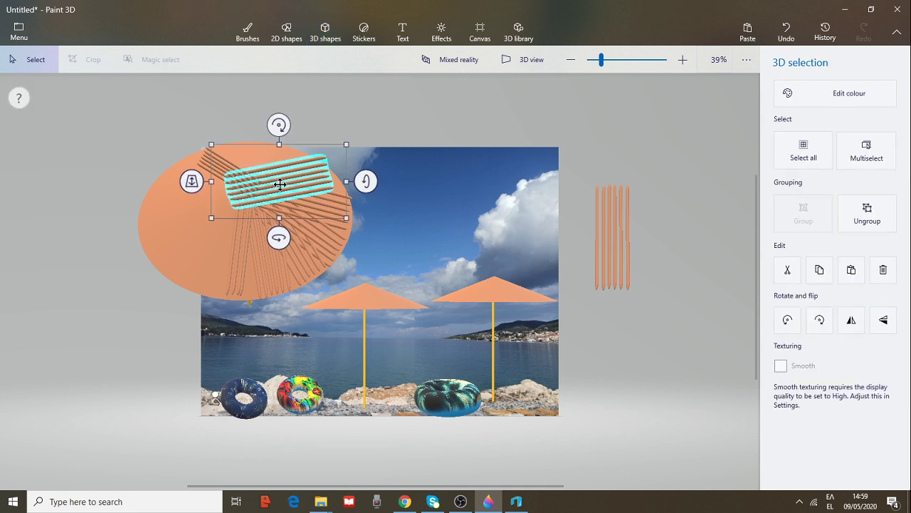
left_click_drag(188, 185, 236, 169)
left_click(334, 236)
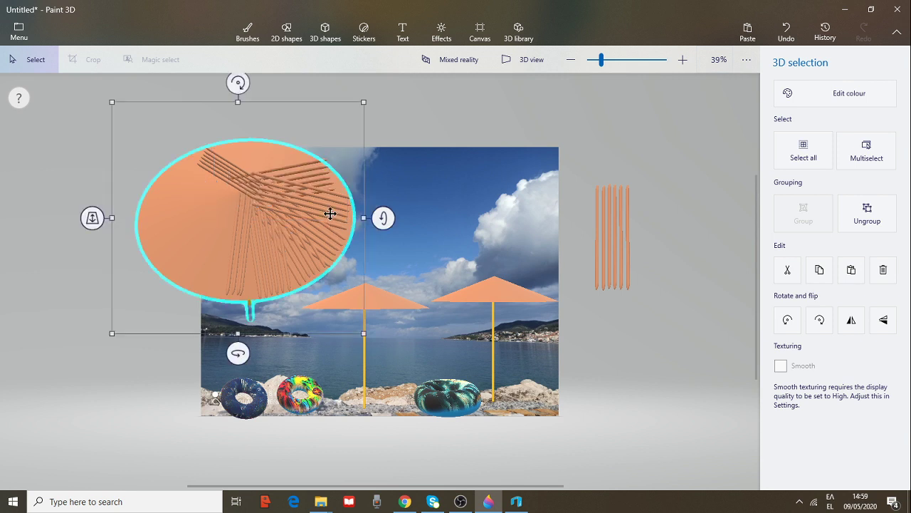
left_click_drag(331, 211, 326, 213)
left_click_drag(215, 201, 228, 185)
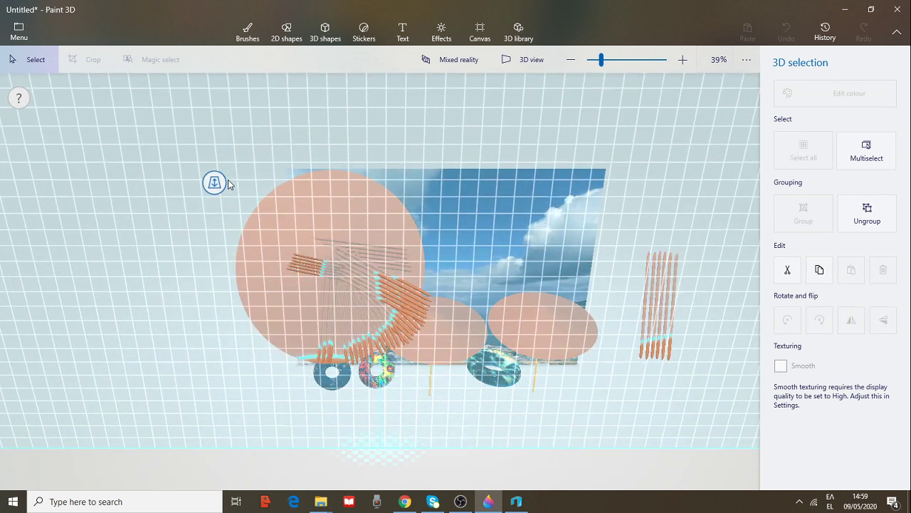
left_click_drag(228, 184, 229, 185)
mouse_move(383, 197)
left_mouse_down()
mouse_move(390, 212)
mouse_move(385, 205)
left_mouse_up()
mouse_move(214, 197)
left_mouse_down()
mouse_move(214, 163)
mouse_move(216, 202)
left_mouse_up()
Push the small rib bundle in depth and turn it horizontal near the canopy's upper-left edge.
left_click(164, 230)
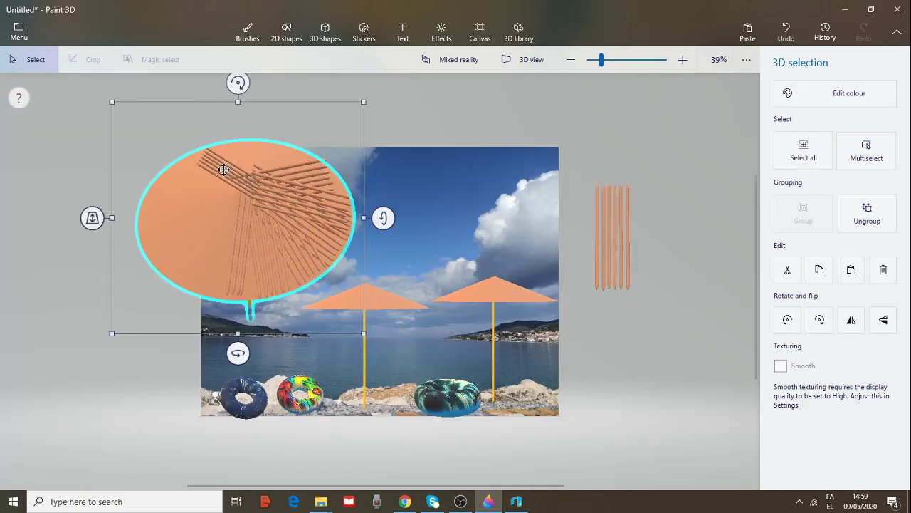
left_click(55, 146)
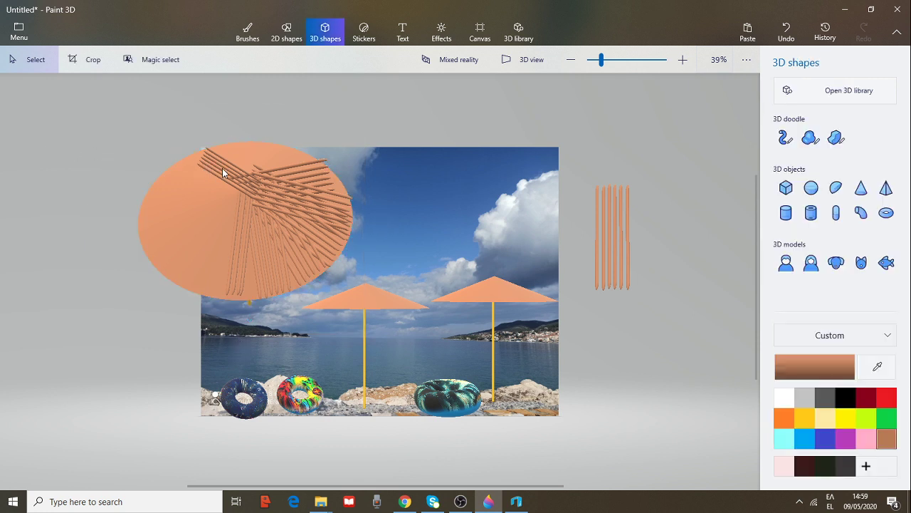
left_click(258, 210)
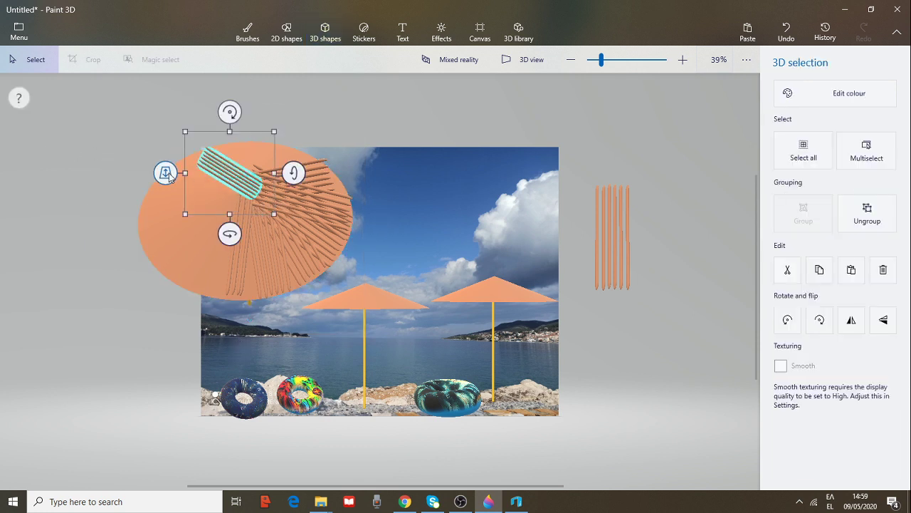
left_click_drag(168, 176, 165, 127)
mouse_move(300, 179)
left_mouse_down()
mouse_move(299, 160)
mouse_move(299, 175)
left_mouse_up()
left_click_drag(235, 114, 184, 178)
left_click(292, 204)
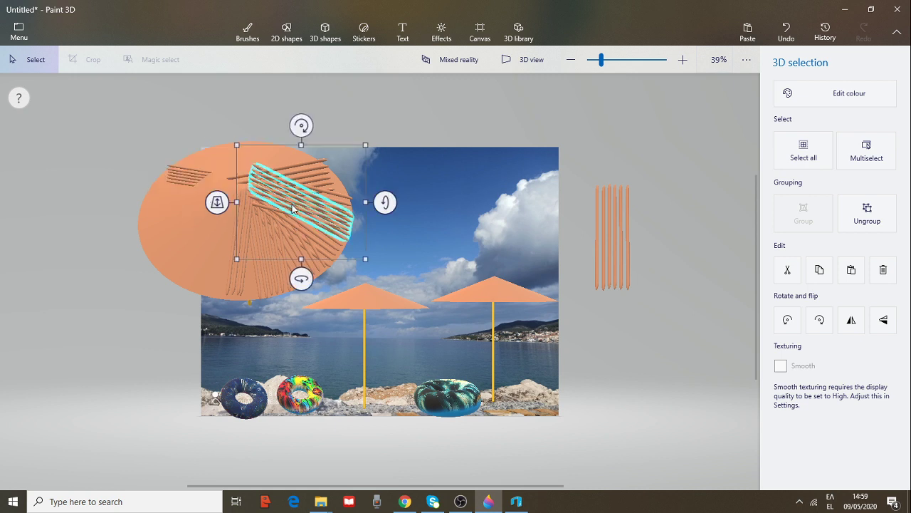
left_click(173, 222)
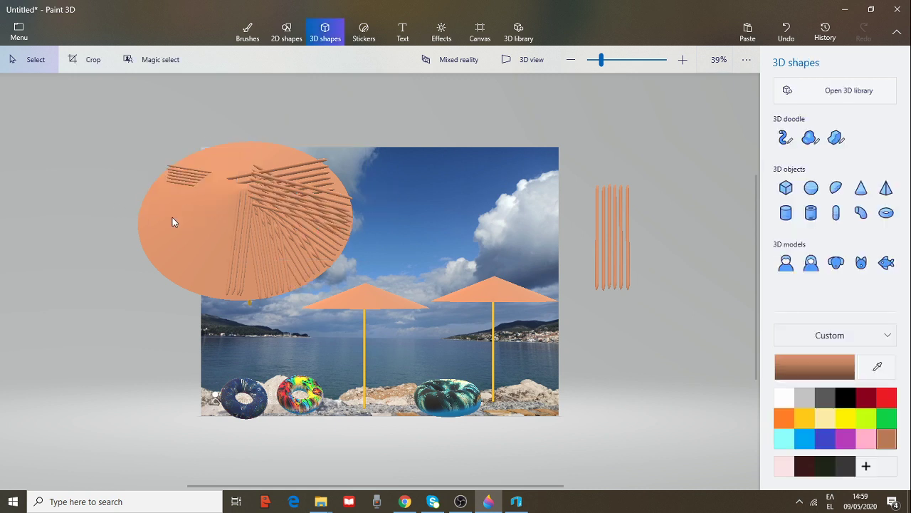
Box-select the canopy with all its ribs, group them, and rotate the whole group.
left_click(250, 302)
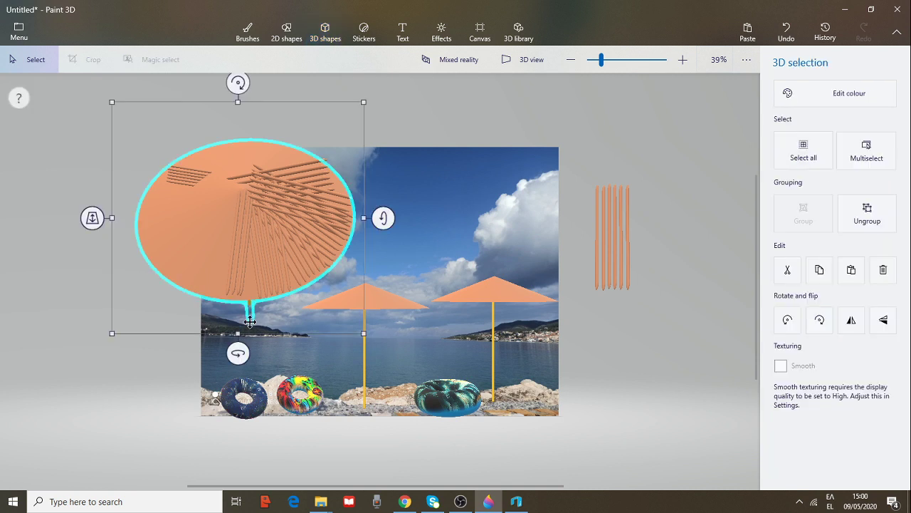
left_click_drag(238, 352, 94, 349)
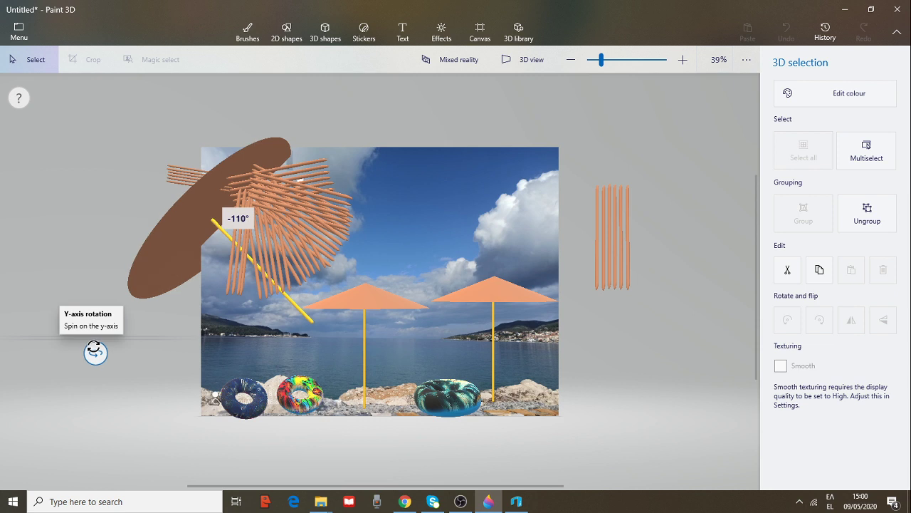
left_click_drag(95, 351, 240, 379)
left_click_drag(89, 104, 376, 348)
left_click(808, 212)
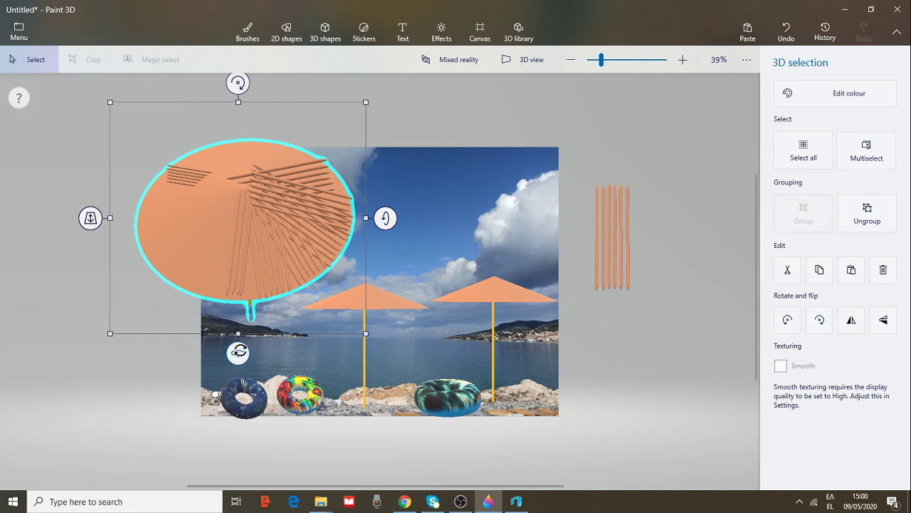
left_click_drag(237, 352, 258, 357)
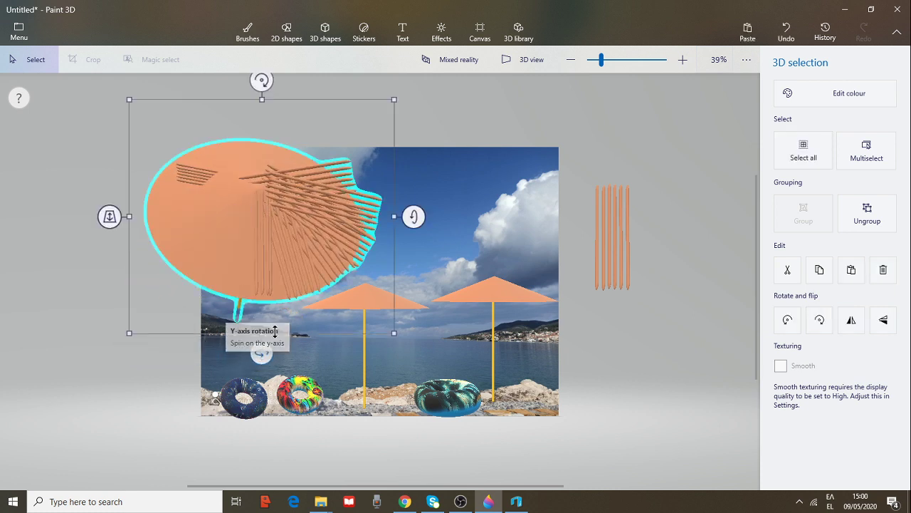
Ungroup the umbrella and place a rib bundle on the canopy's left side, rotating, resizing and setting its depth.
left_click(865, 218)
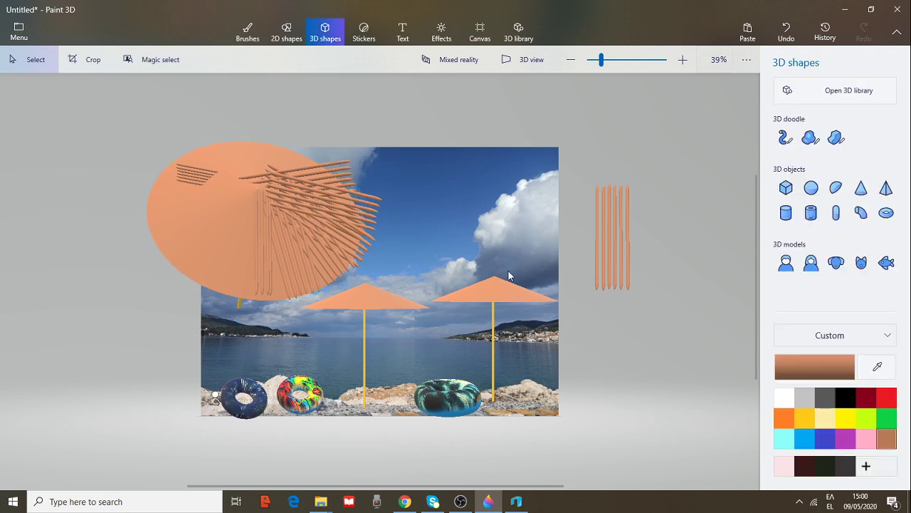
left_click(320, 199)
left_click_drag(310, 213, 285, 218)
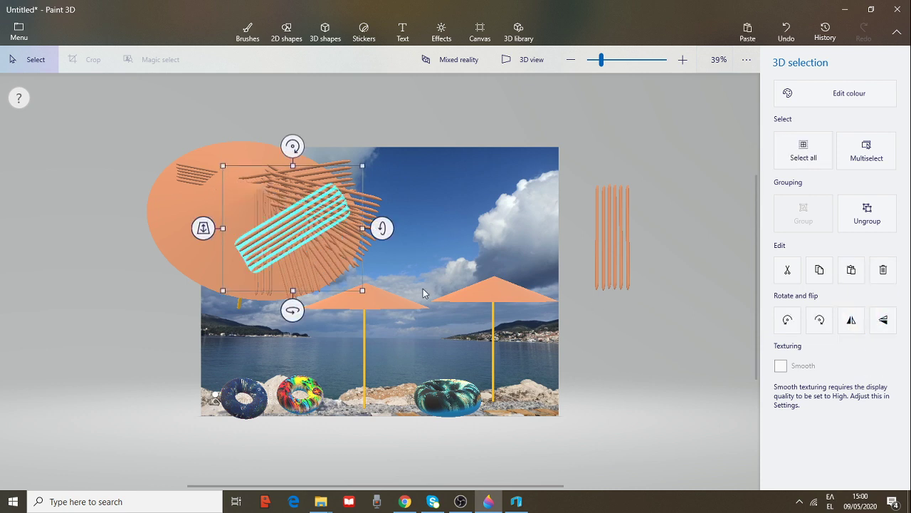
left_click_drag(326, 215, 213, 214)
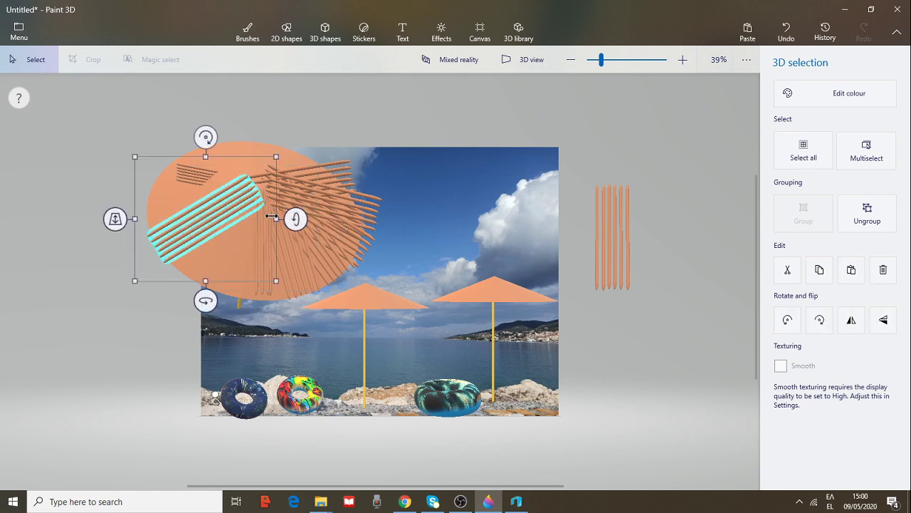
left_click_drag(205, 136, 211, 137)
left_click_drag(118, 222, 144, 217)
mouse_move(139, 281)
left_mouse_down()
mouse_move(140, 268)
mouse_move(131, 276)
left_mouse_up()
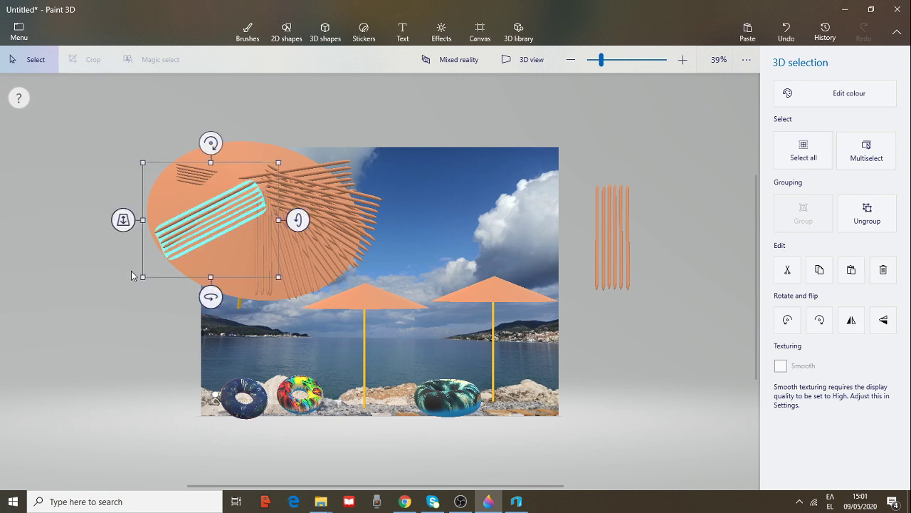
left_click_drag(205, 223, 198, 211)
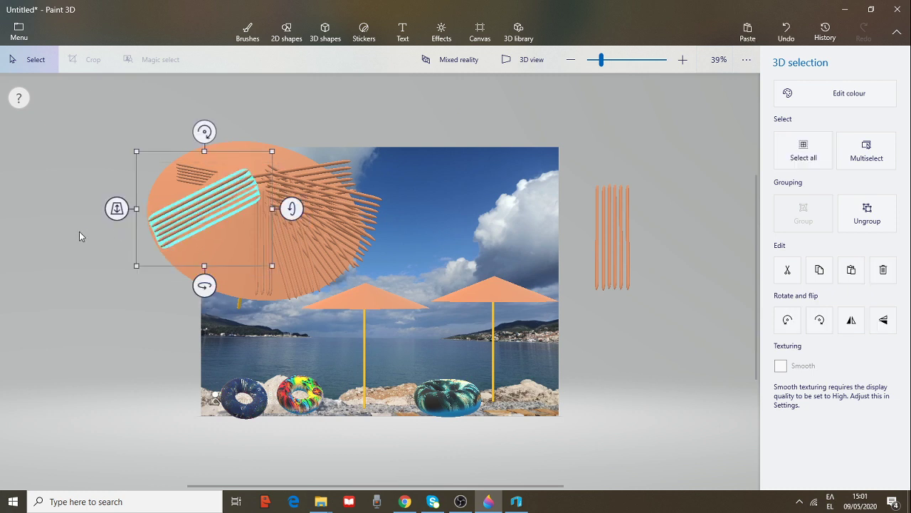
Refit the rib bundle across the canopy at -44° with adjusted depth and tilt, then marquee-select all pieces.
left_click(117, 223)
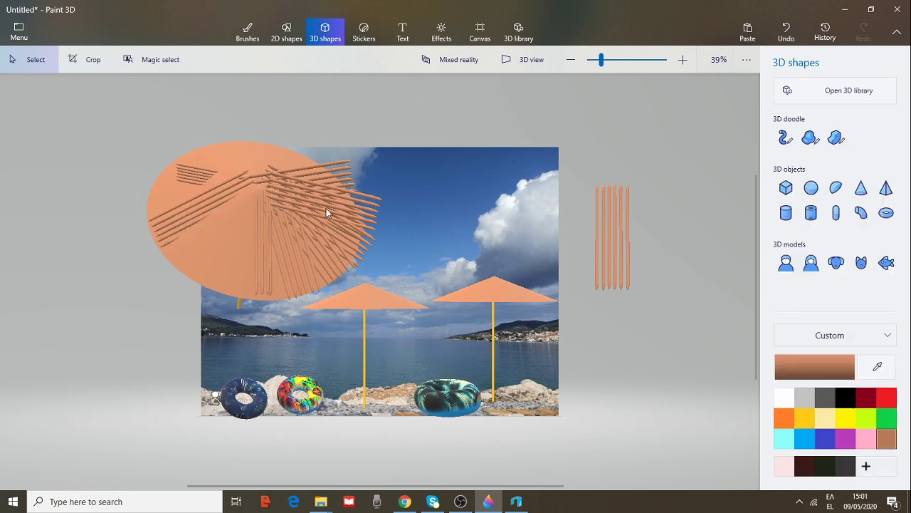
left_click(326, 208)
left_click_drag(326, 206, 219, 193)
left_click_drag(208, 116, 180, 161)
left_click_drag(222, 185, 229, 224)
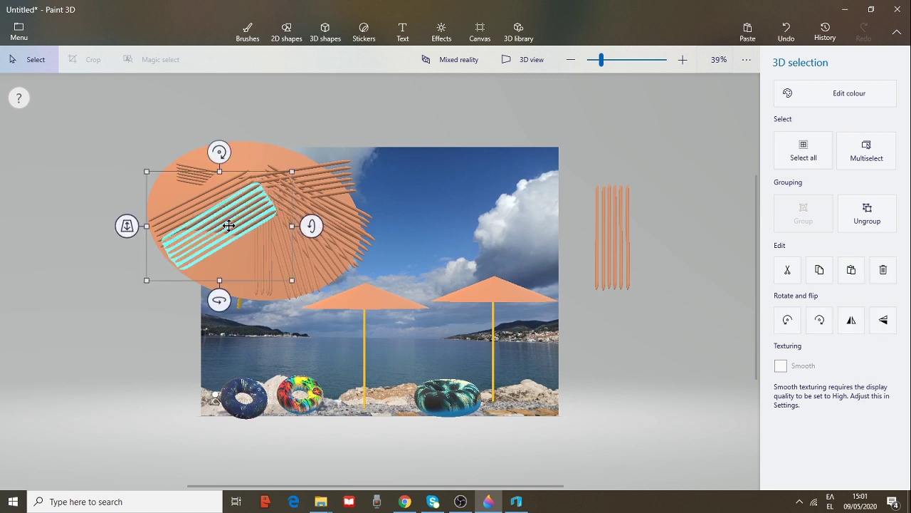
left_click_drag(131, 229, 130, 229)
left_click_drag(310, 224, 311, 220)
left_click_drag(135, 119, 398, 325)
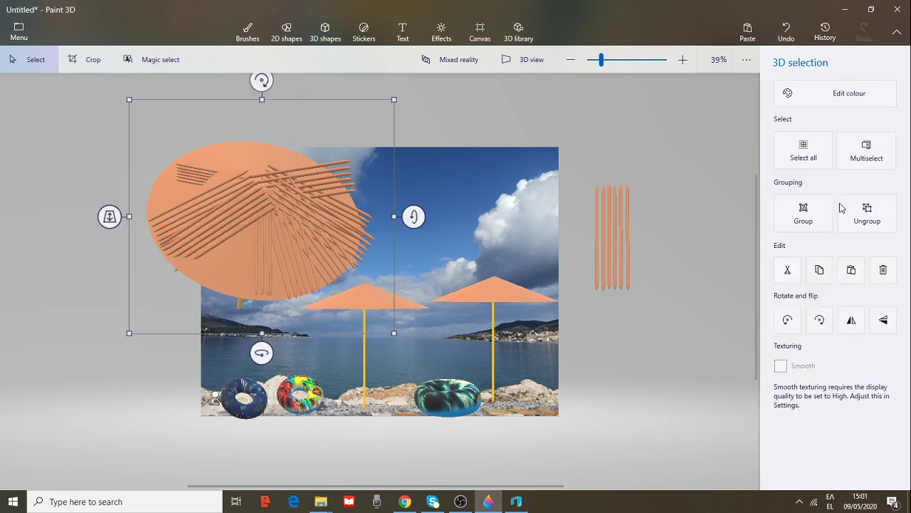
Group the selected umbrella pieces and rotate the group to -29°.
left_click(823, 221)
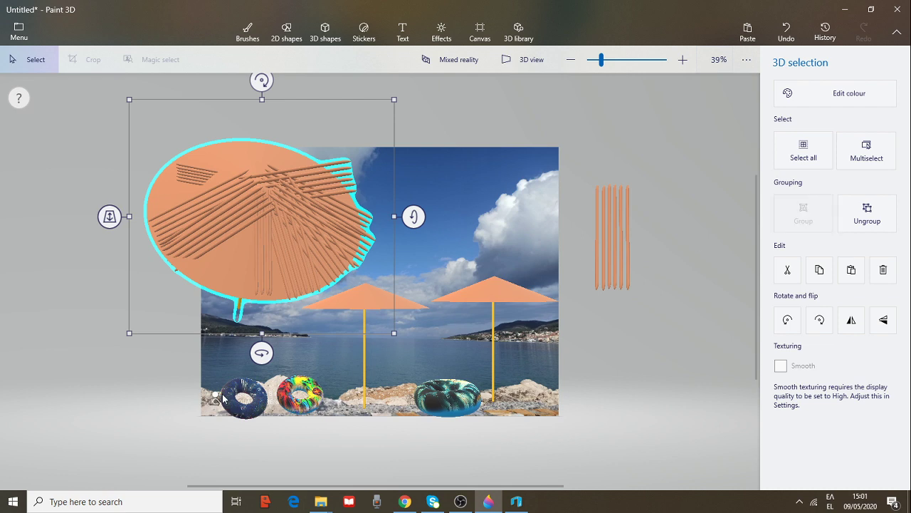
left_click_drag(261, 352, 272, 308)
left_click(630, 240)
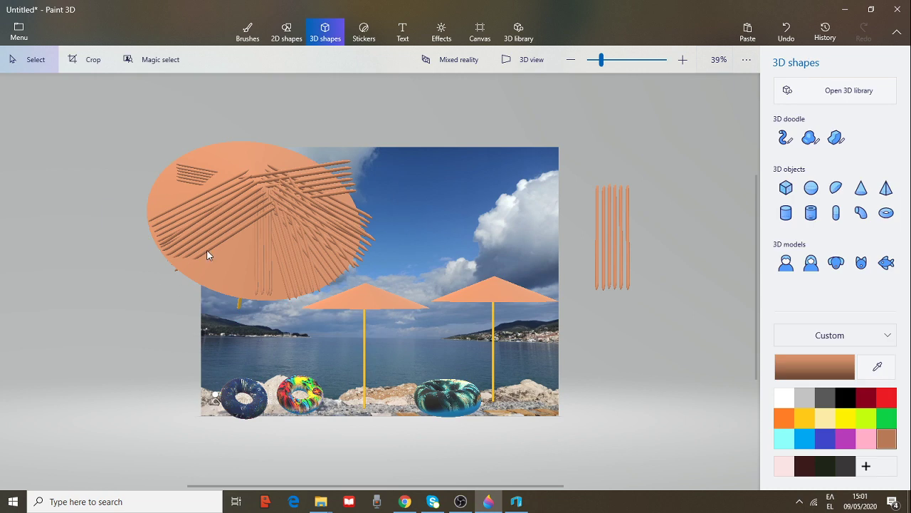
Tilt the umbrella canopy to 12° so it looks rounder.
left_click(230, 216)
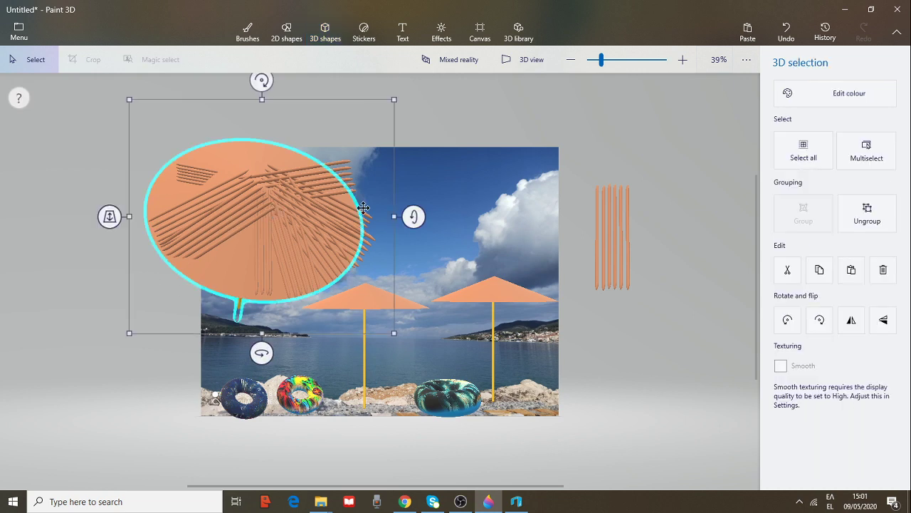
left_click_drag(415, 216, 379, 220)
key("Escape")
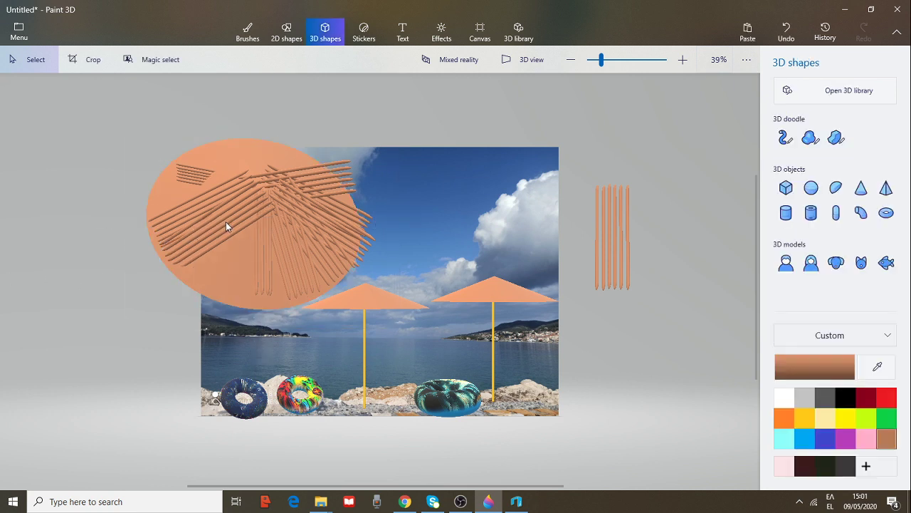
left_click(337, 171)
left_click_drag(413, 214, 374, 221)
key("Escape")
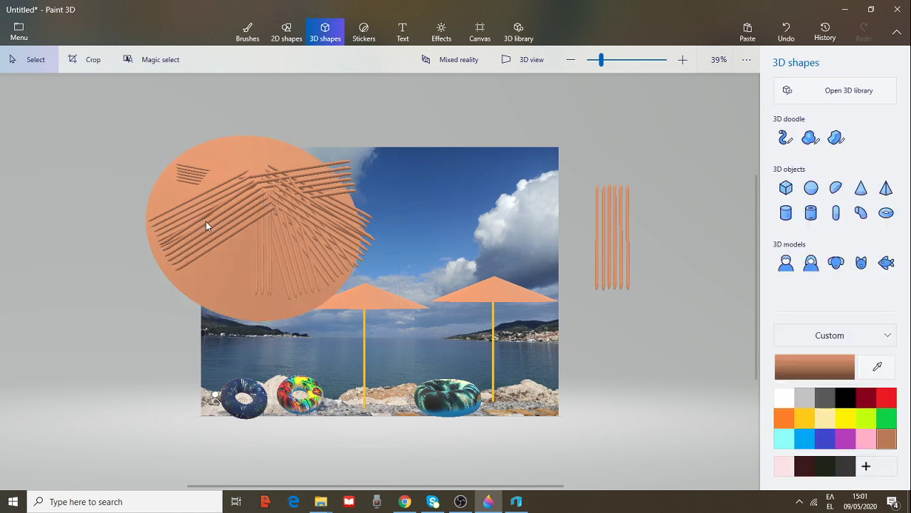
Rotate a rib bundle on the canopy's left side to about 34°.
left_click(234, 221)
left_click_drag(314, 225, 309, 244)
mouse_move(237, 220)
left_mouse_down()
mouse_move(231, 233)
mouse_move(231, 225)
left_mouse_up()
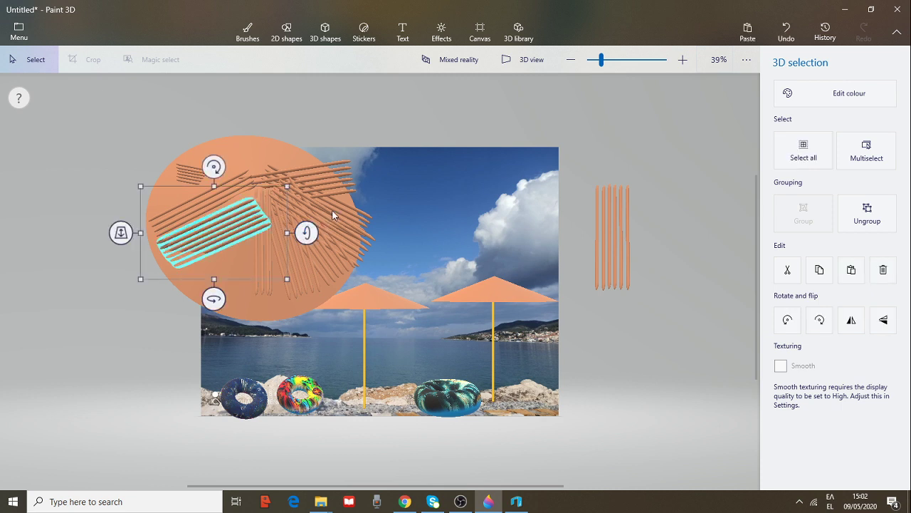
Move two more rib bundles onto the canopy, one rotated to 107° behind it, one lower left.
left_click(333, 215)
left_click_drag(325, 204, 236, 287)
left_click_drag(307, 275, 309, 330)
left_click_drag(218, 331, 194, 324)
mouse_move(128, 276)
left_mouse_down()
mouse_move(128, 251)
mouse_move(135, 319)
mouse_move(134, 268)
left_mouse_up()
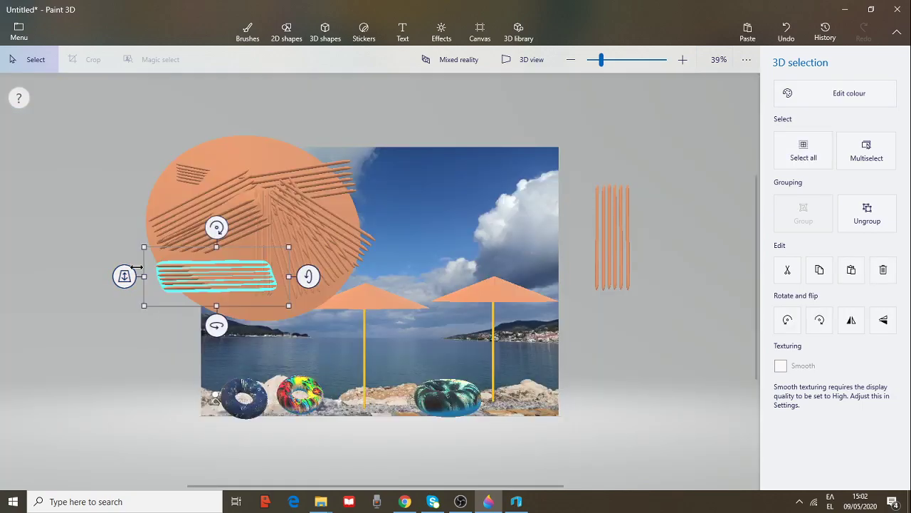
left_click(317, 215)
left_click_drag(309, 214, 218, 262)
left_click_drag(147, 266, 148, 322)
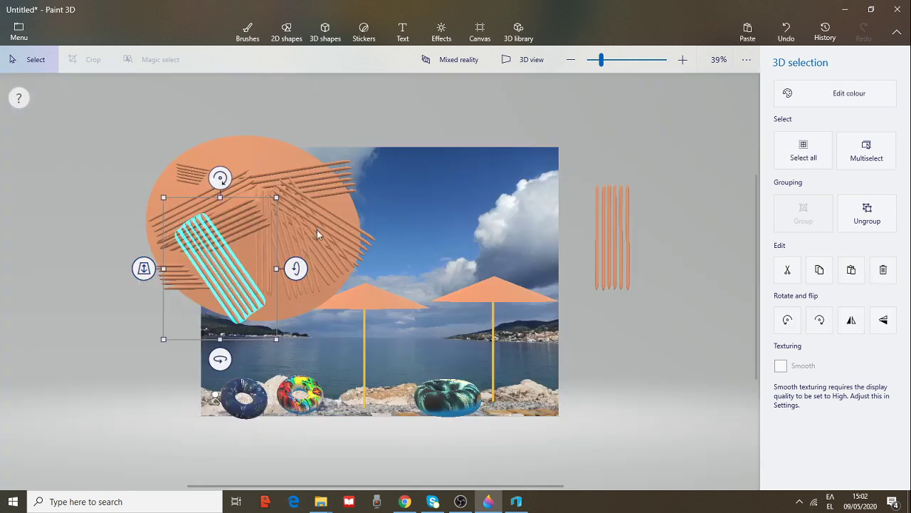
Marquee-select the canopy with all its rib bundles and group them with Ctrl+G.
left_click(310, 184)
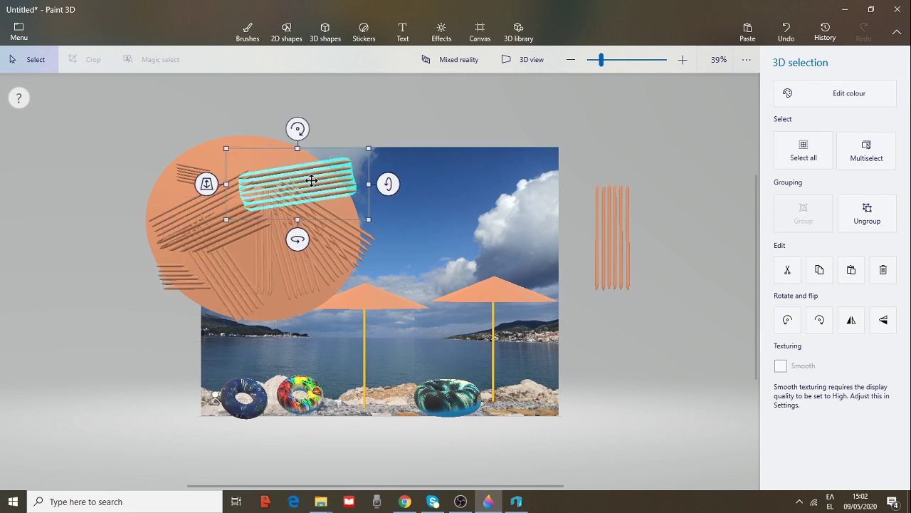
left_click(339, 240)
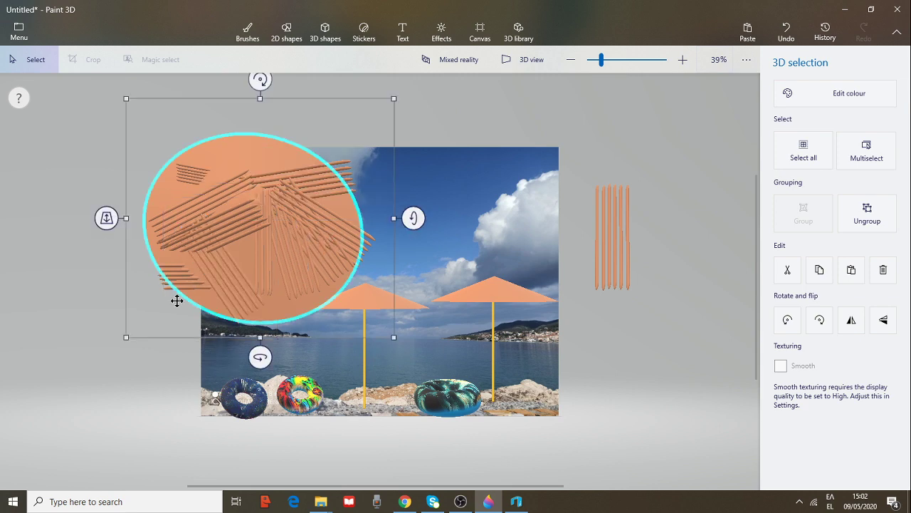
left_click(94, 184)
left_click_drag(111, 110, 376, 345)
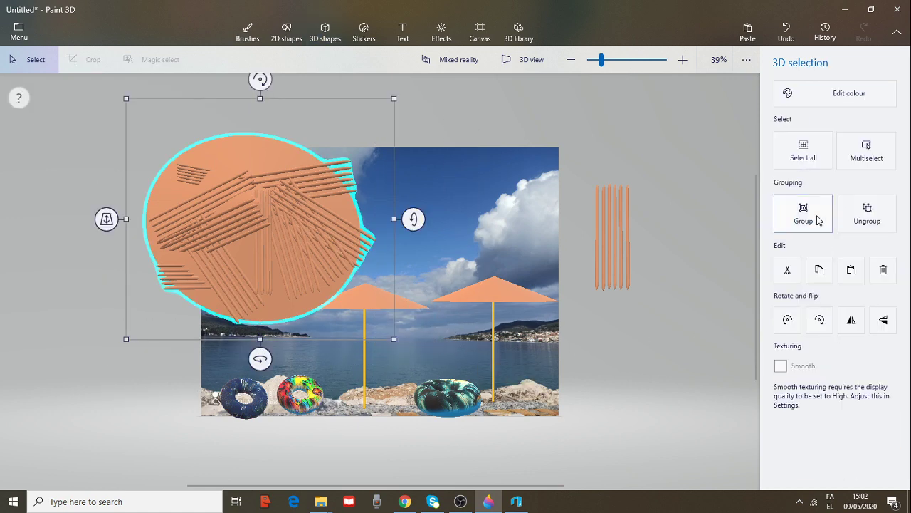
key("ctrl+g")
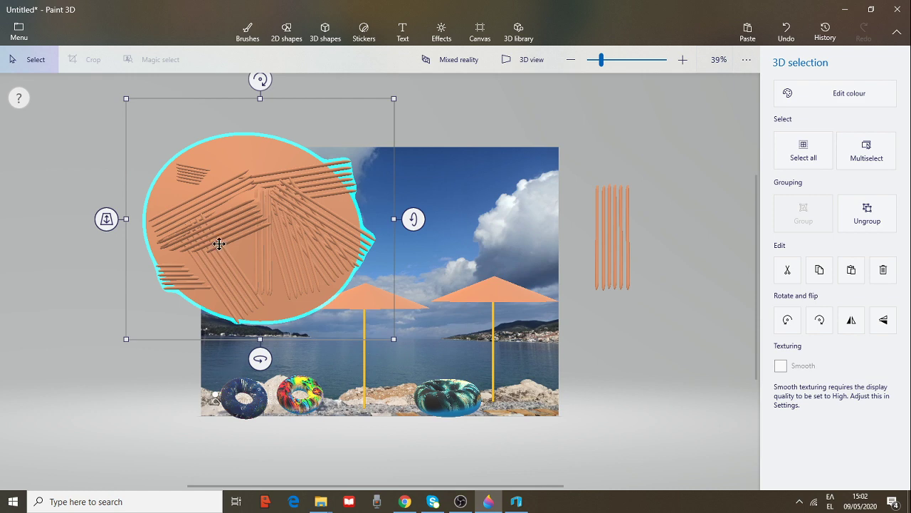